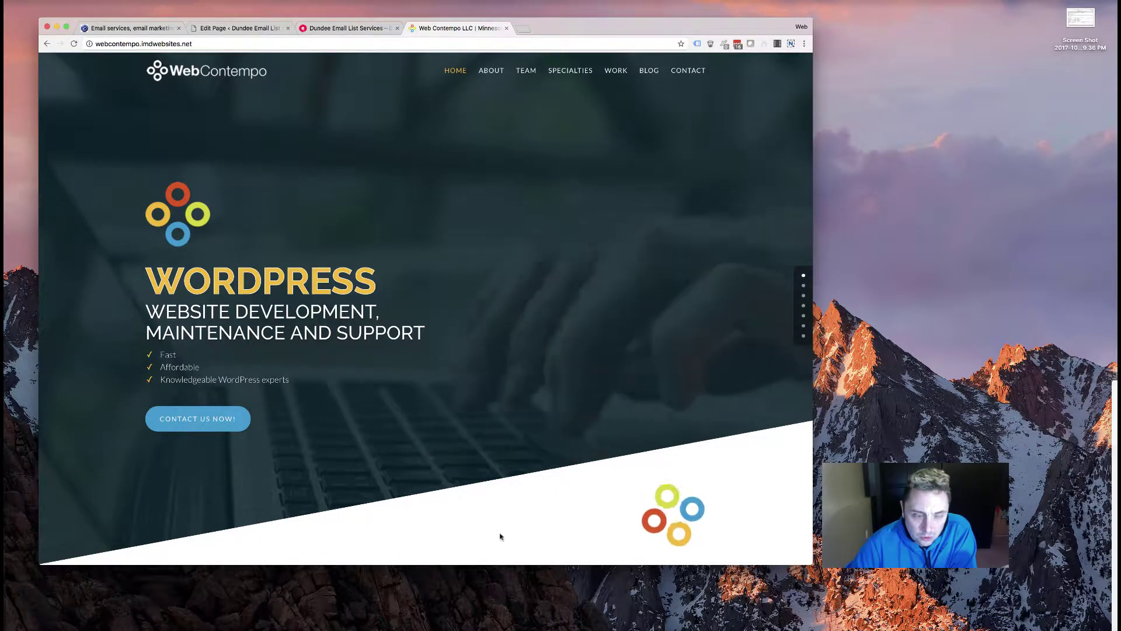
- Compare the Dundee test site's homepage with the Web Contempo site's angled header
{"action": "left_click", "coordinate": [333, 28]}
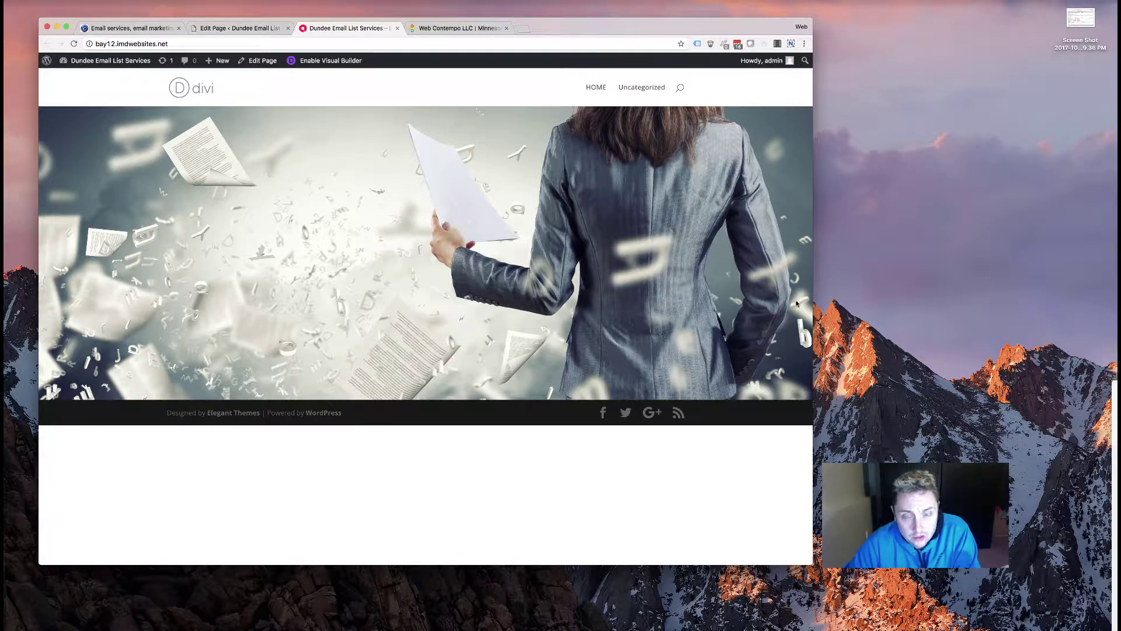
{"action": "left_click", "coordinate": [442, 29]}
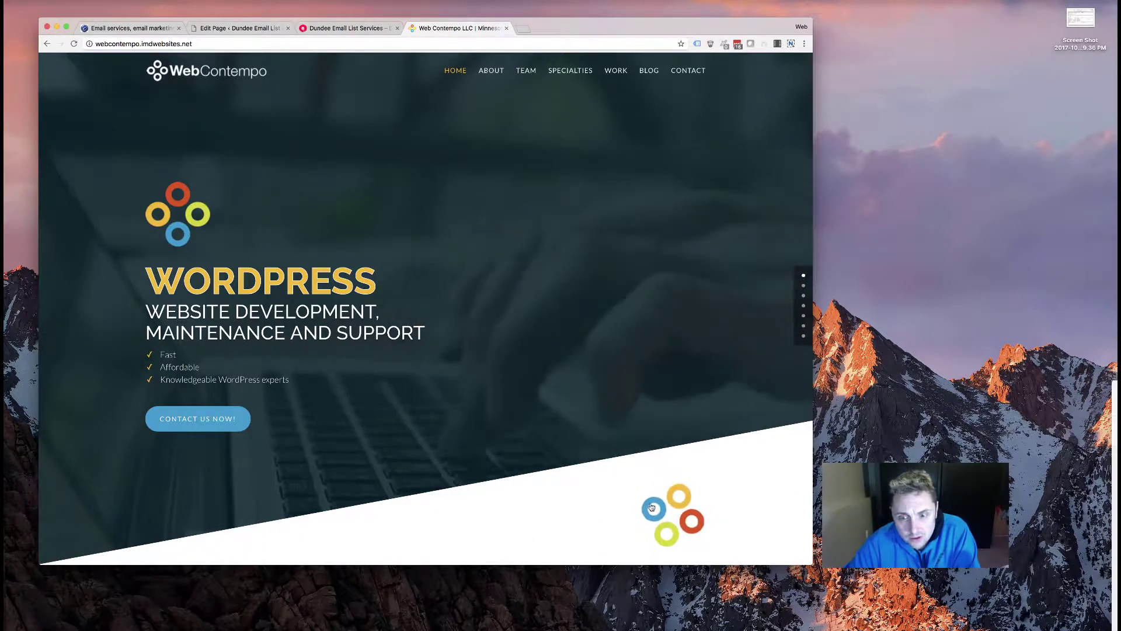
{"action": "left_click", "coordinate": [333, 28]}
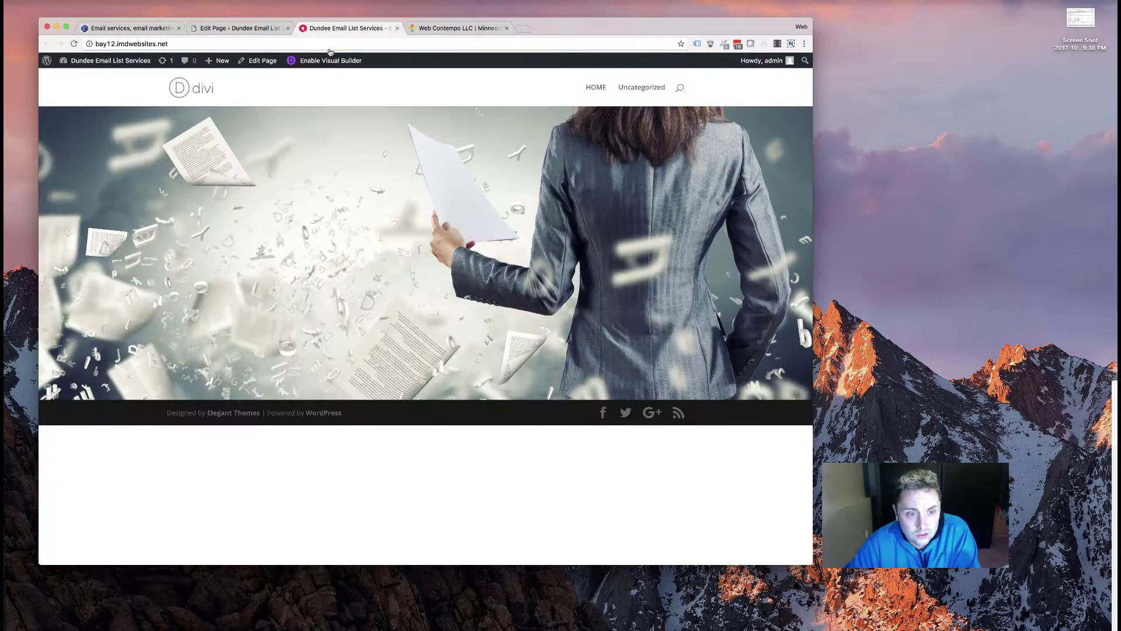
- Go to the HOME page editor after rechecking the live homepage header
{"action": "left_click", "coordinate": [239, 32]}
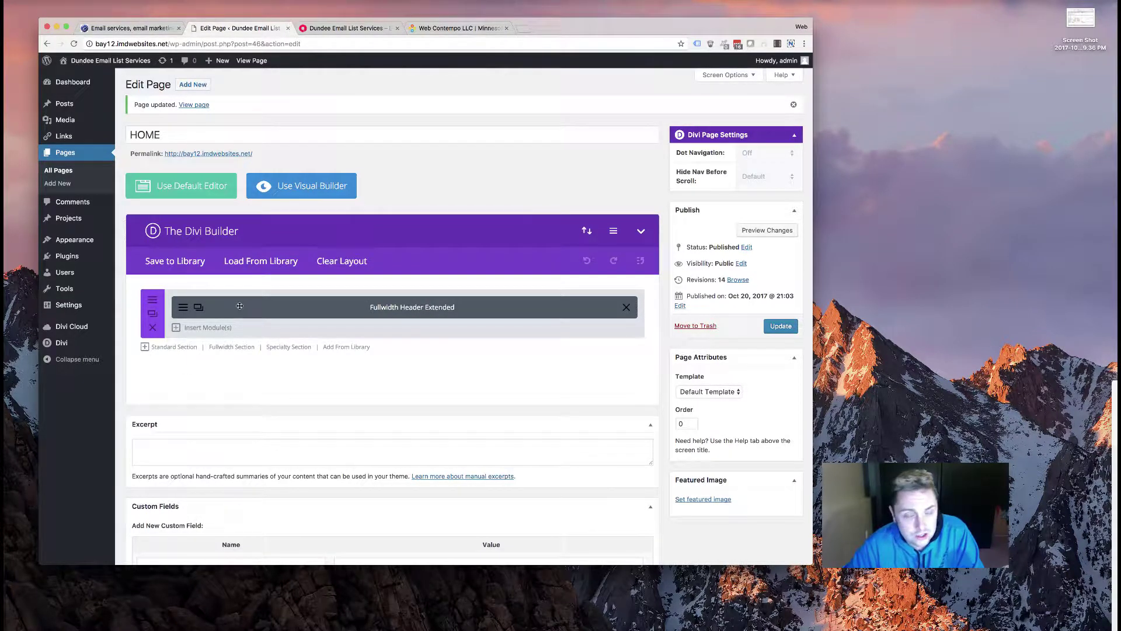
{"action": "left_click", "coordinate": [331, 27]}
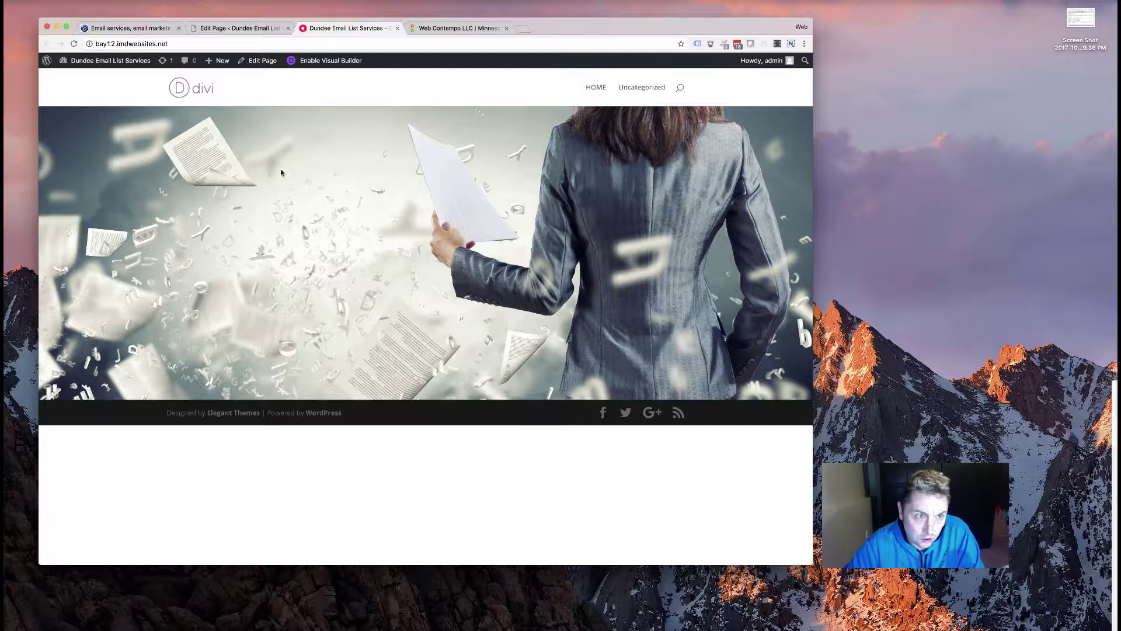
{"action": "left_click", "coordinate": [255, 28]}
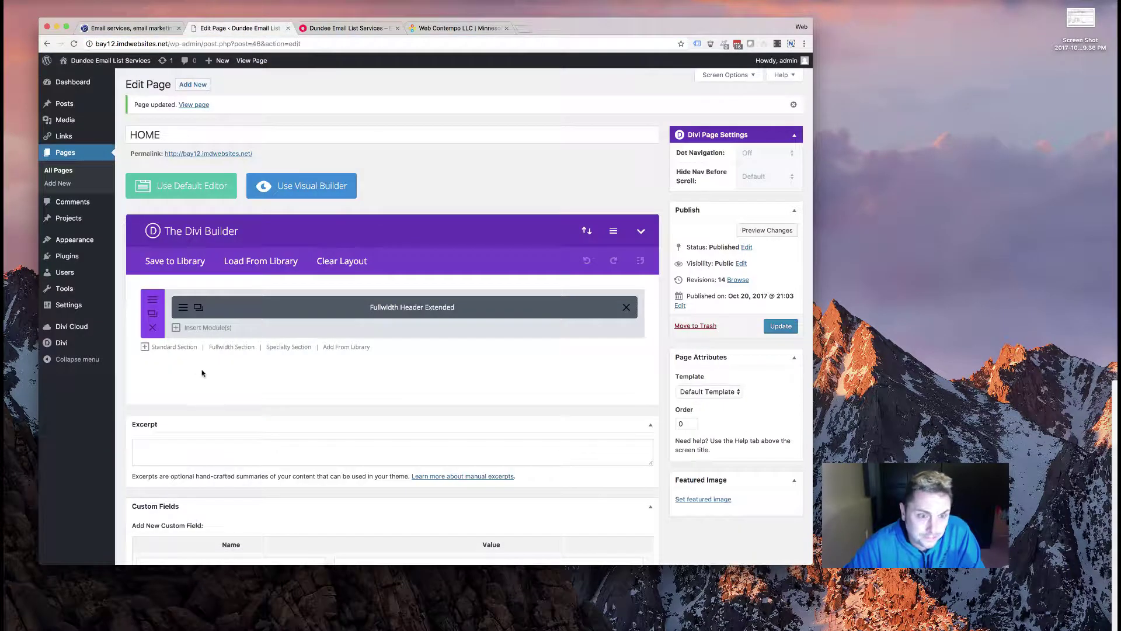
- Add -webkit-clip-path and clip-path polygon(0 0, 100% 0, 100% 86%, 0 100%) to the header's Main Element CSS and save
{"action": "left_click", "coordinate": [181, 308]}
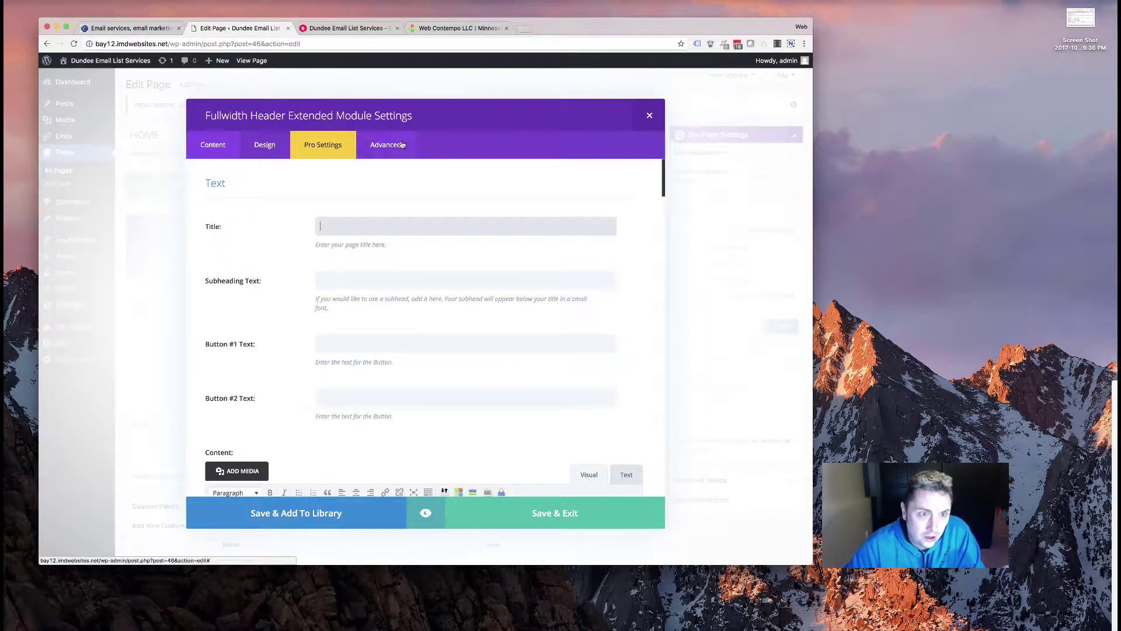
{"action": "left_click", "coordinate": [353, 192]}
{"action": "left_click", "coordinate": [382, 151]}
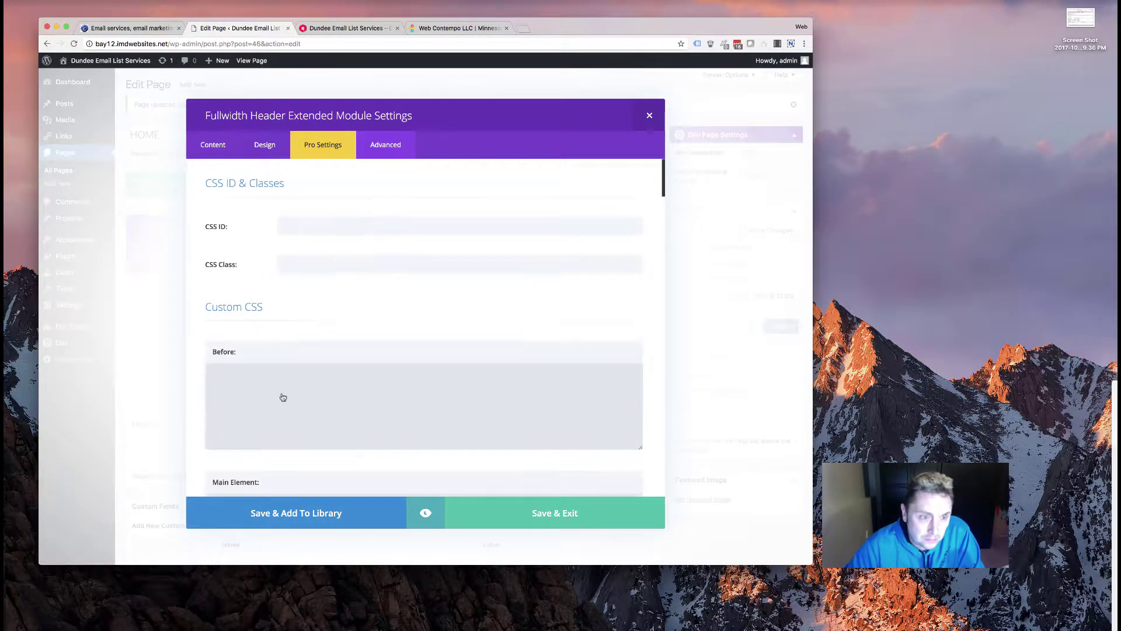
{"action": "scroll", "coordinate": [287, 364], "scroll_direction": "down", "scroll_amount": 6}
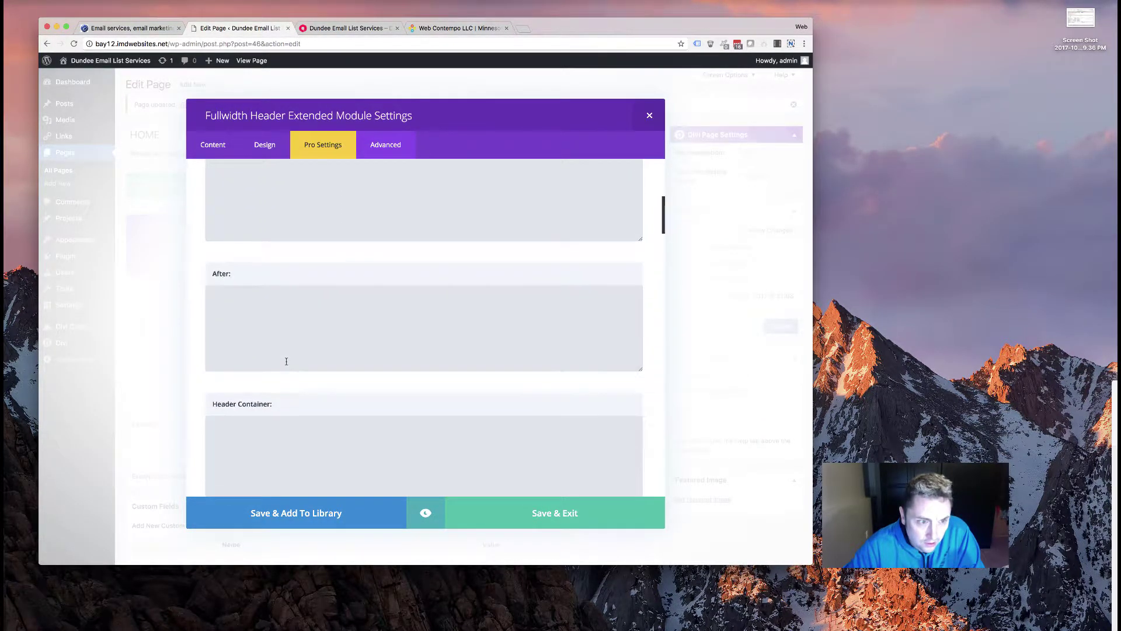
{"action": "scroll", "coordinate": [286, 362], "scroll_direction": "up", "scroll_amount": 2}
{"action": "left_click", "coordinate": [267, 275]}
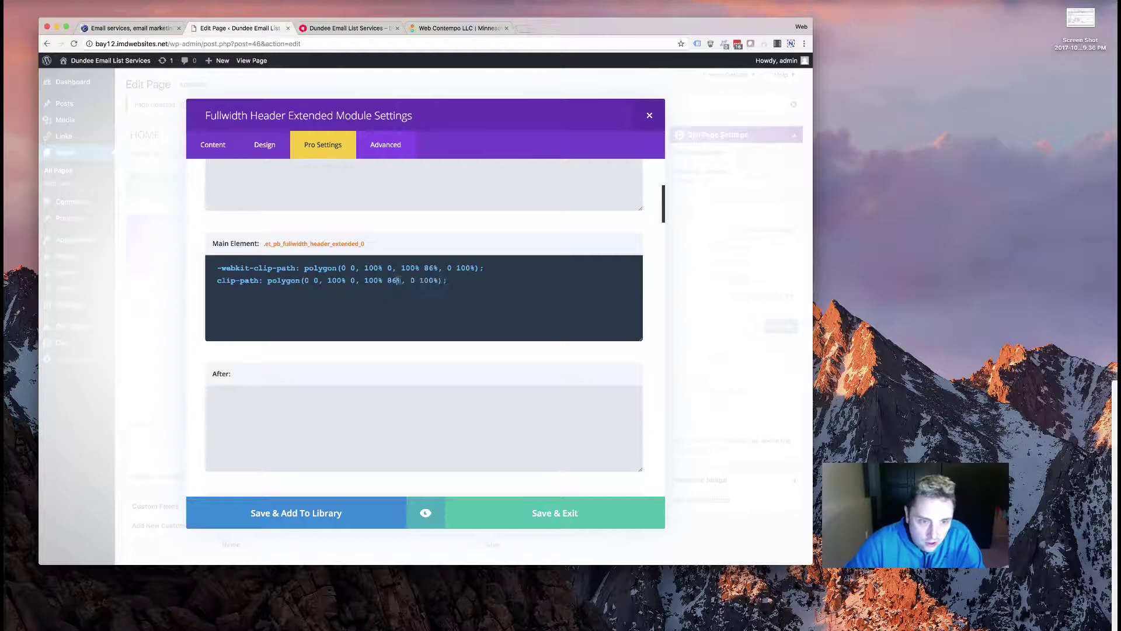
{"action": "left_click_drag", "start_coordinate": [401, 281], "coordinate": [364, 280]}
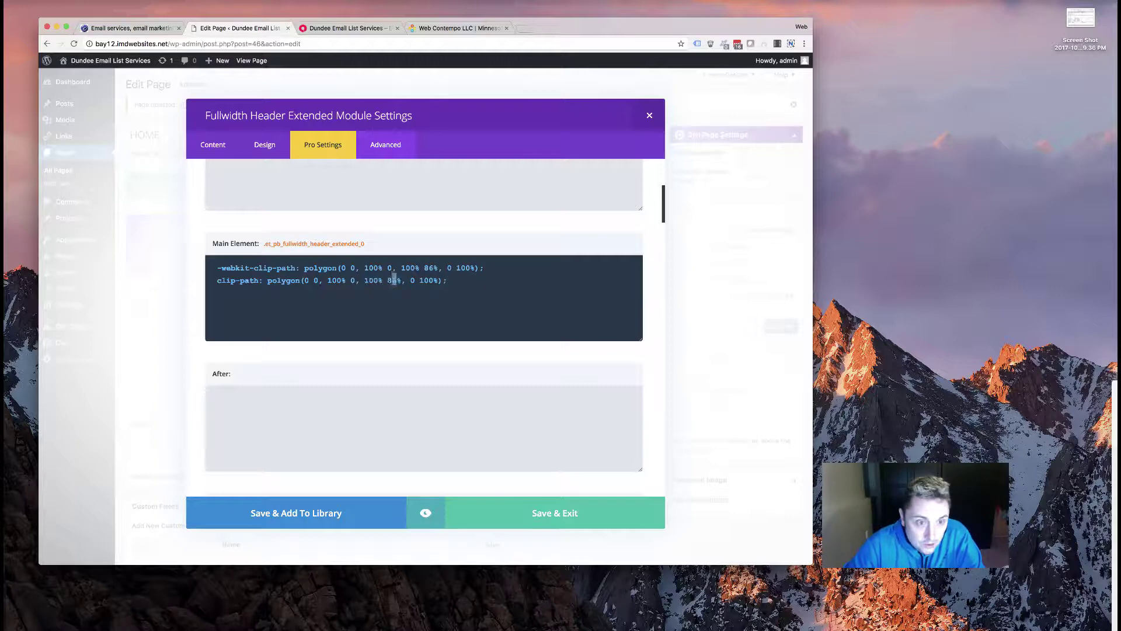
{"action": "double_click", "coordinate": [391, 281]}
{"action": "left_click", "coordinate": [513, 519]}
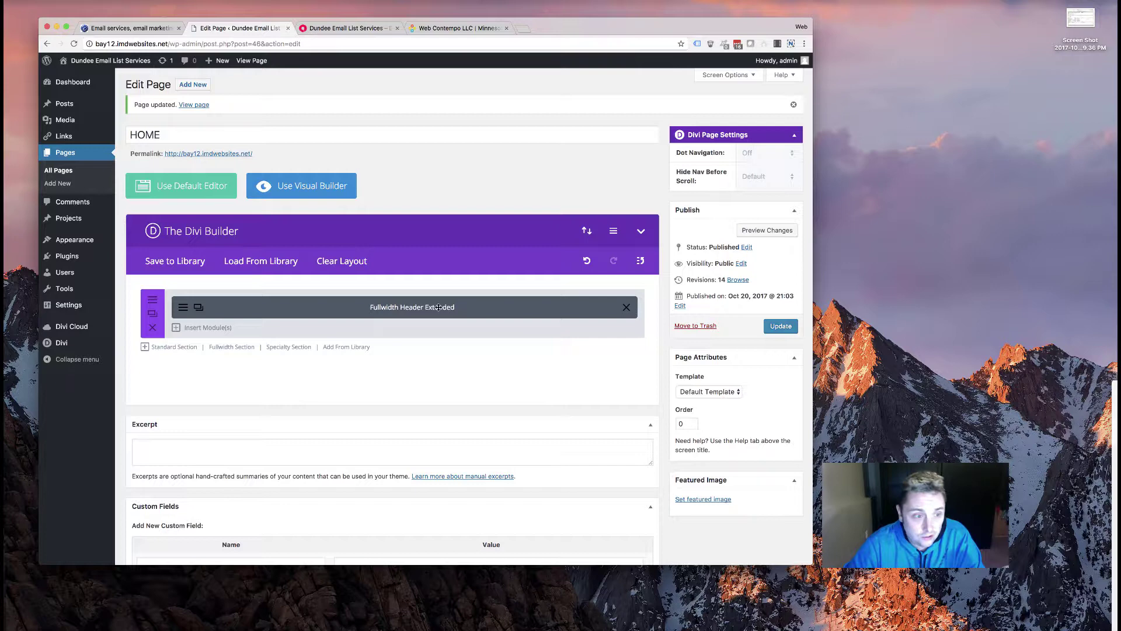
- Update the HOME page, then reload the live Dundee homepage and compare it with Web Contempo's header
{"action": "left_click", "coordinate": [772, 327]}
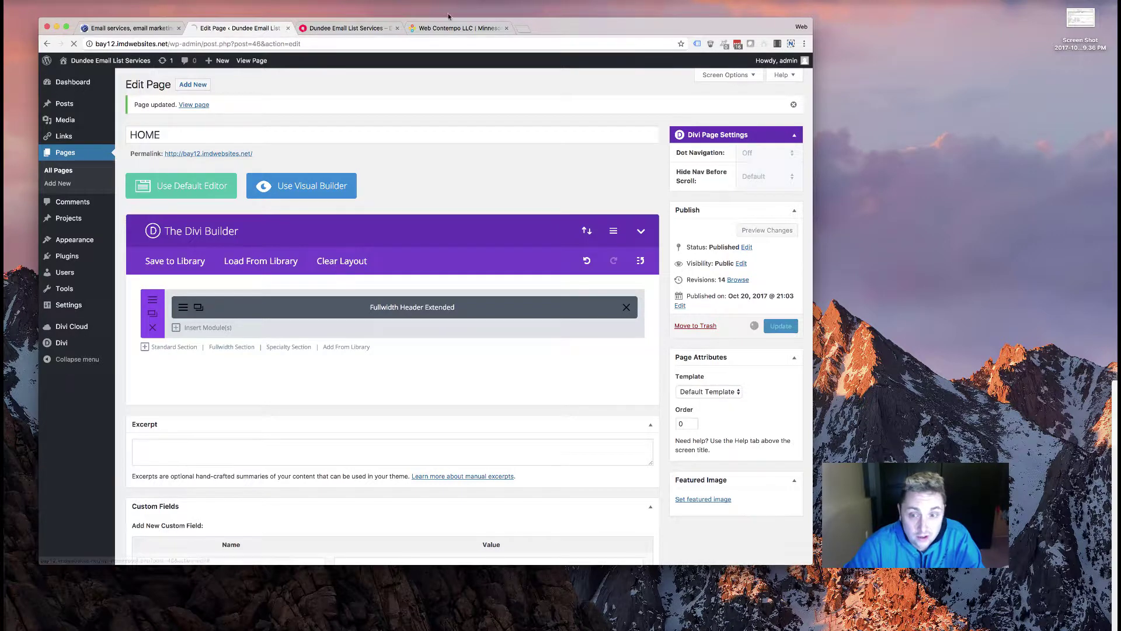
{"action": "left_click", "coordinate": [349, 29]}
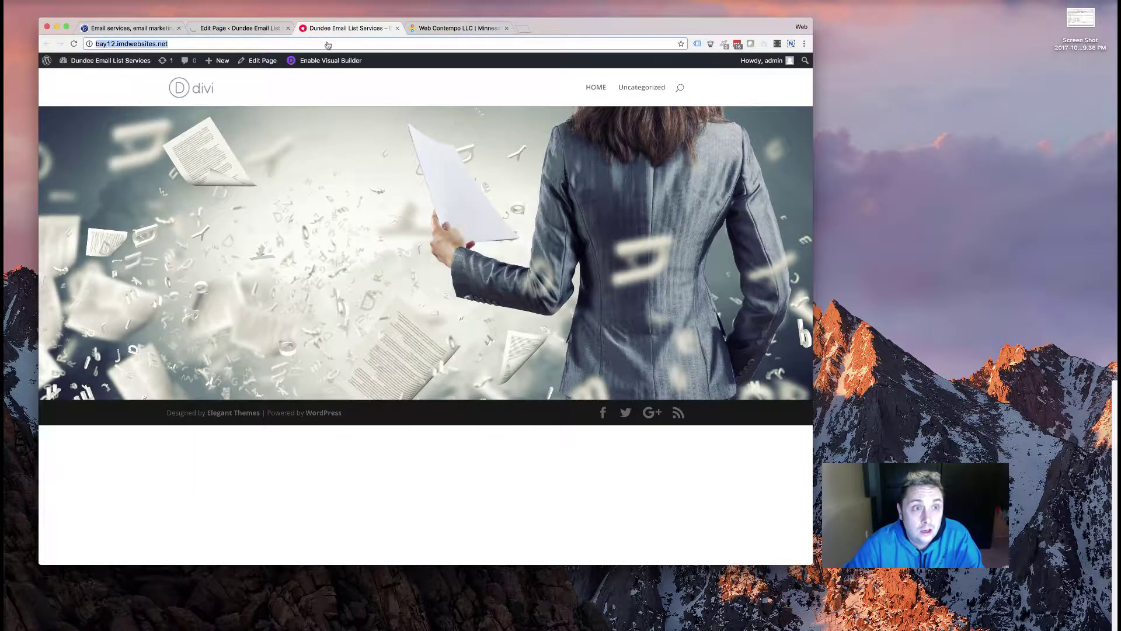
{"action": "left_click", "coordinate": [73, 44]}
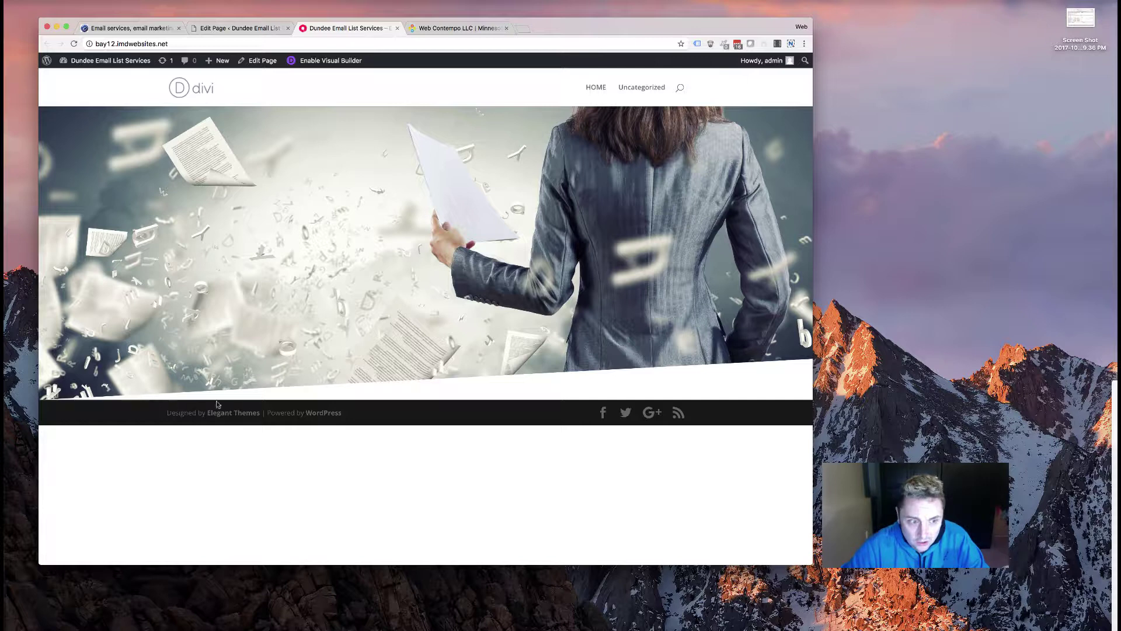
{"action": "left_click", "coordinate": [452, 29]}
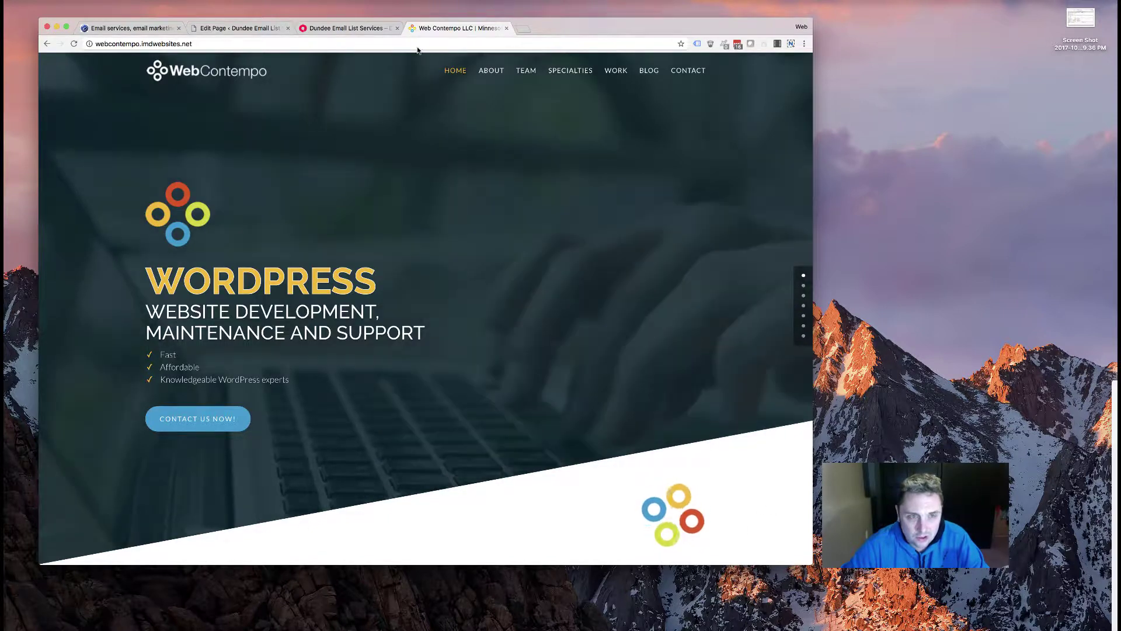
{"action": "key", "text": "ctrl+shift+Tab"}
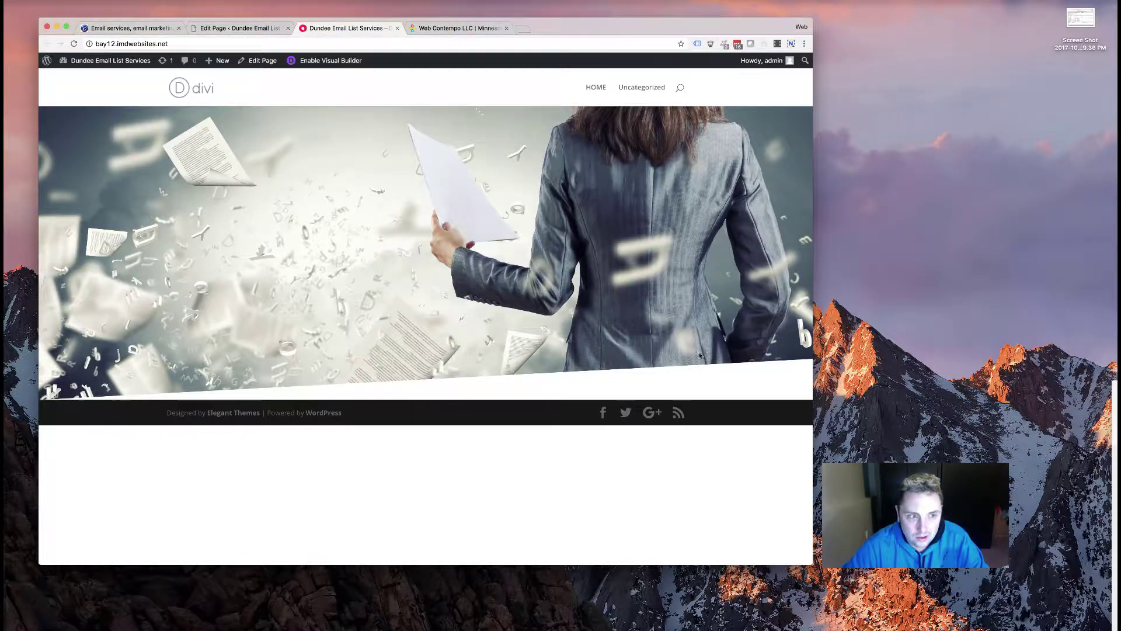
- Change the clip-path point from 100% 86% to 100% 36%, save the module, update the page, then view Web Contempo
{"action": "left_click", "coordinate": [233, 28]}
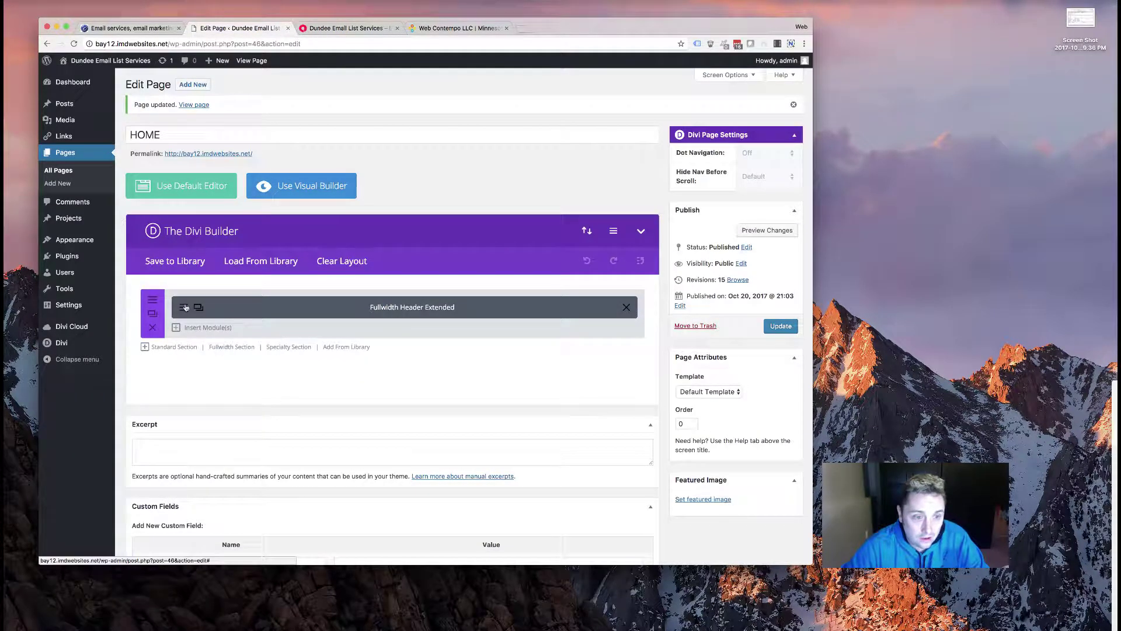
{"action": "left_click", "coordinate": [185, 307]}
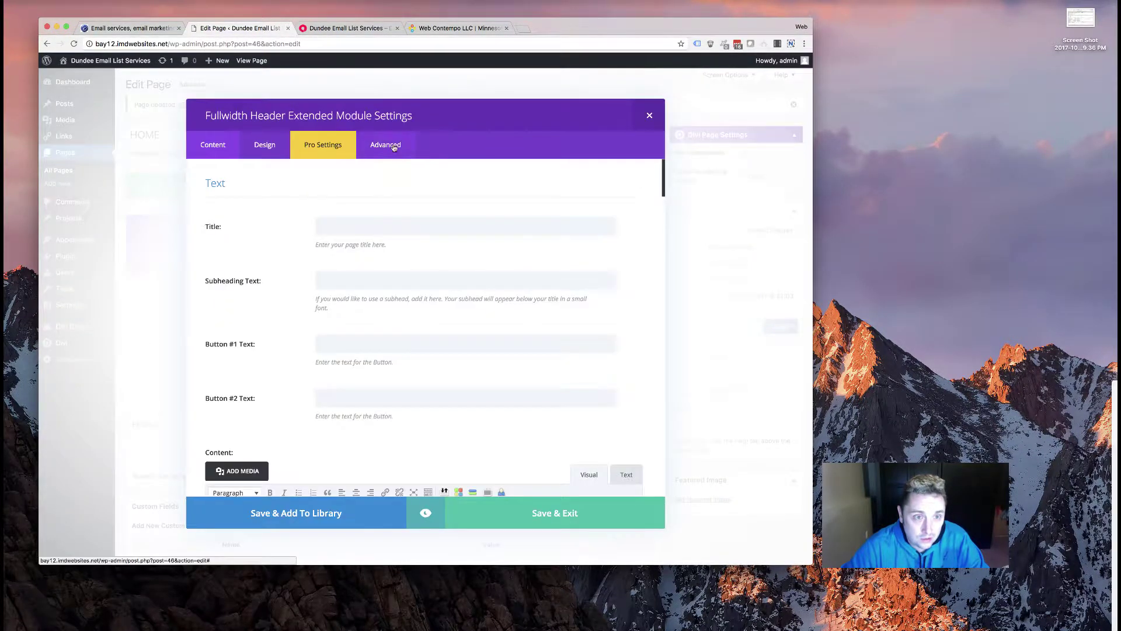
{"action": "left_click", "coordinate": [386, 145]}
{"action": "scroll", "coordinate": [357, 338], "scroll_direction": "down", "scroll_amount": 5}
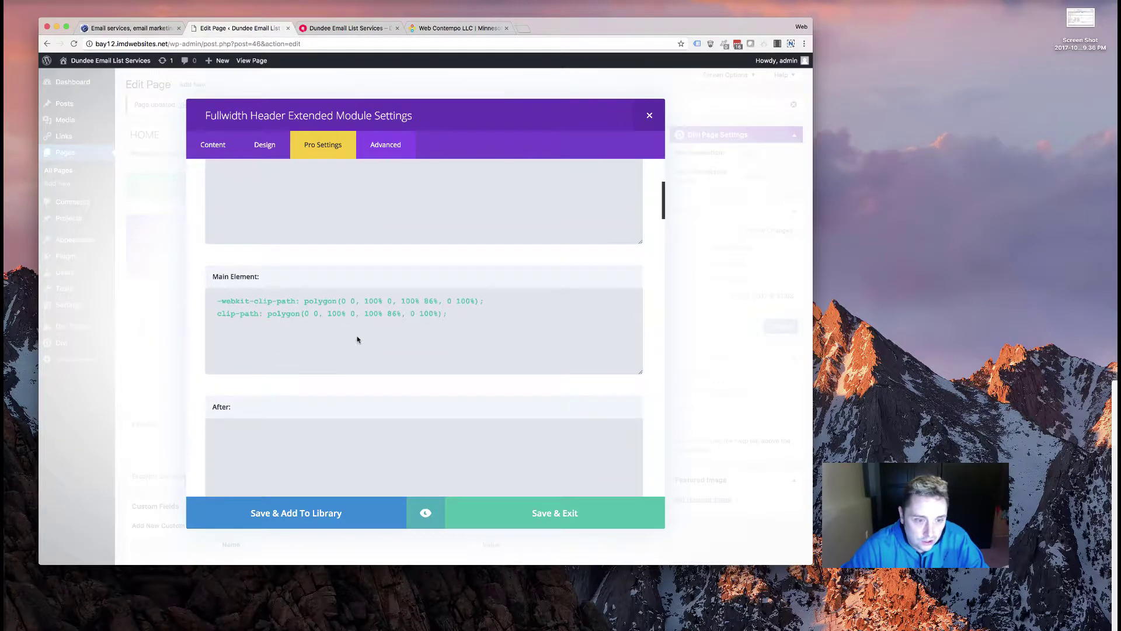
{"action": "left_click", "coordinate": [388, 313]}
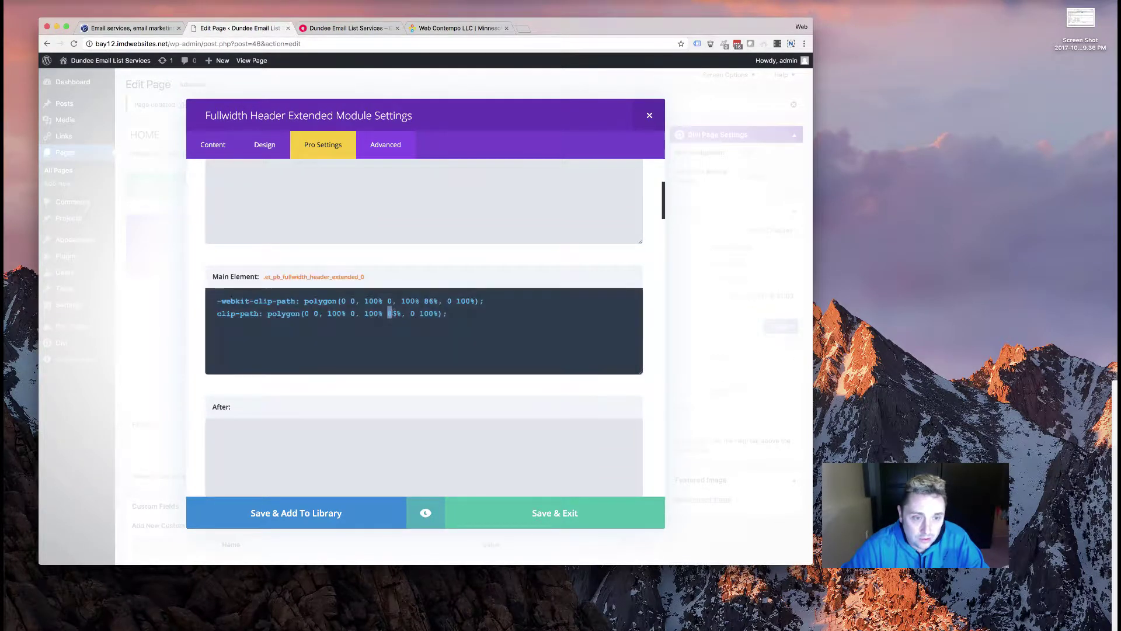
{"action": "type", "text": "3"}
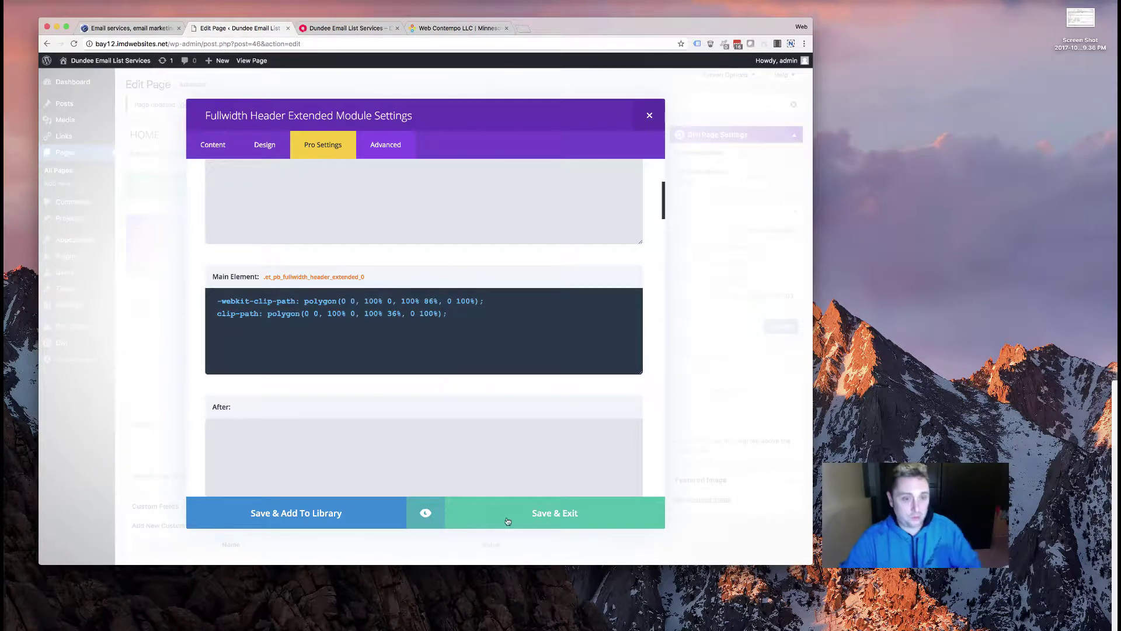
{"action": "left_click", "coordinate": [507, 516]}
{"action": "left_click", "coordinate": [781, 325]}
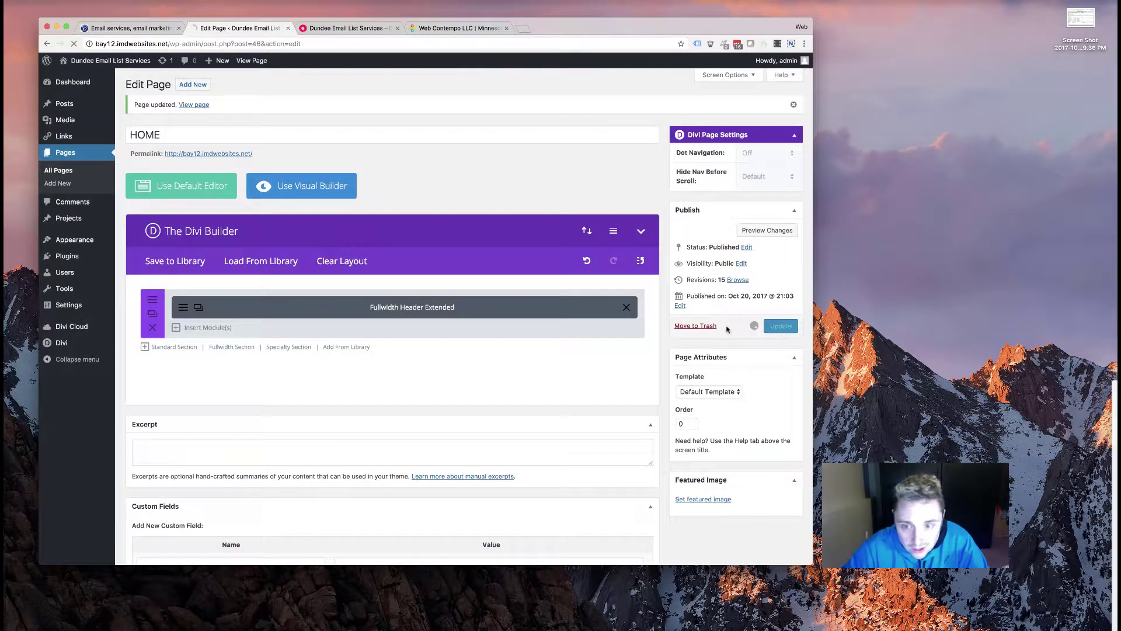
{"action": "left_click", "coordinate": [458, 28]}
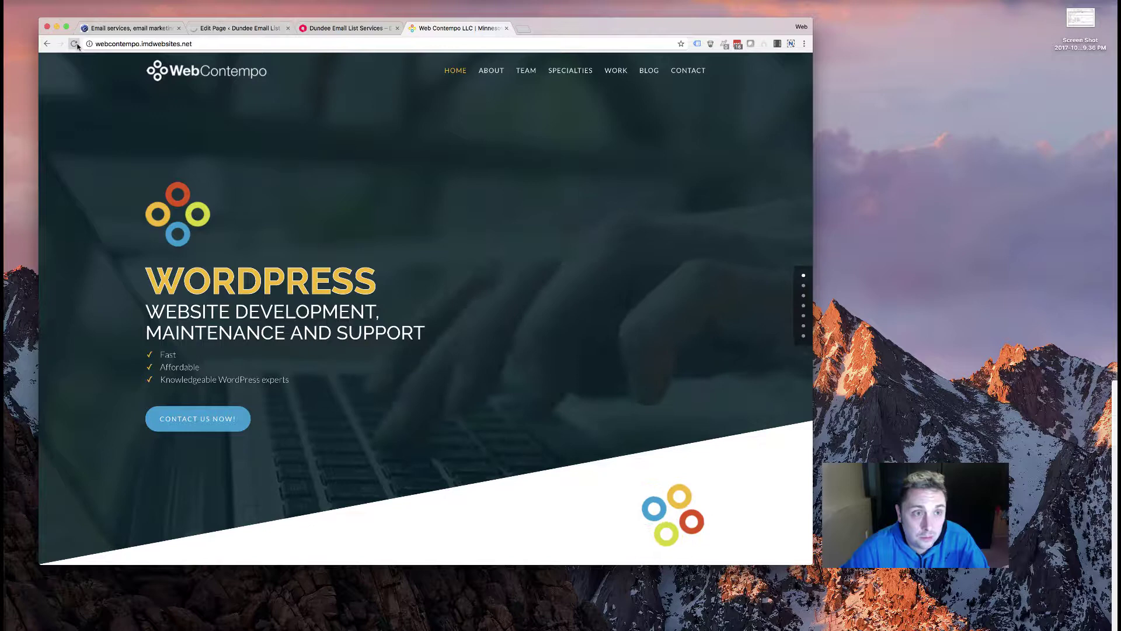
- Reload the live Dundee page to see the steep 36% diagonal cut, comparing it with Web Contempo
{"action": "key", "text": "ctrl+shift+Tab"}
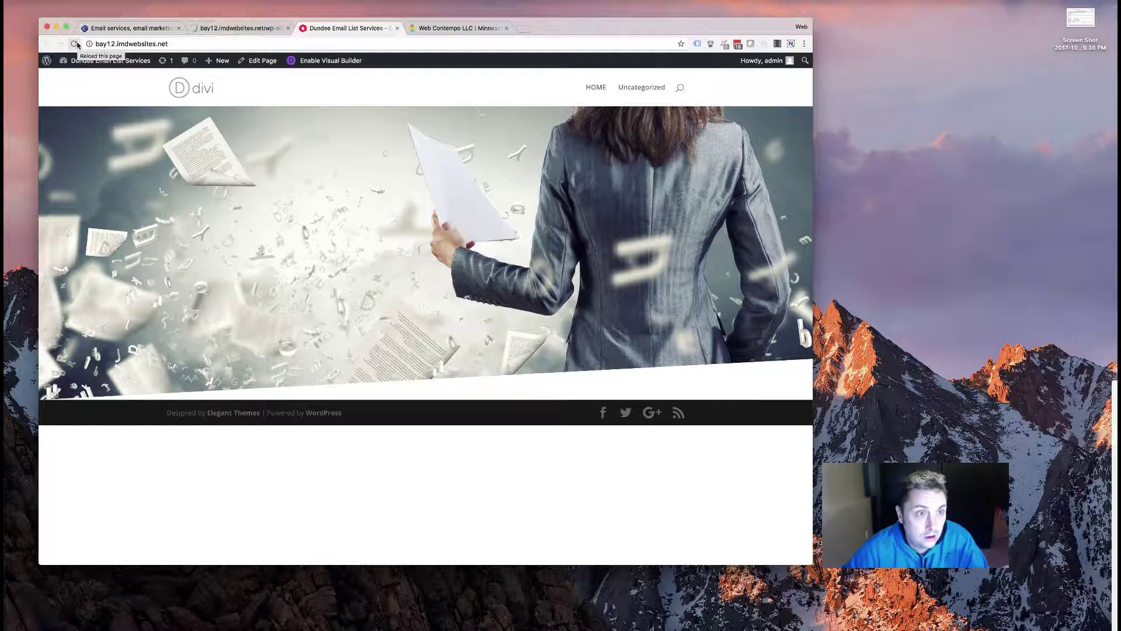
{"action": "left_click", "coordinate": [75, 43]}
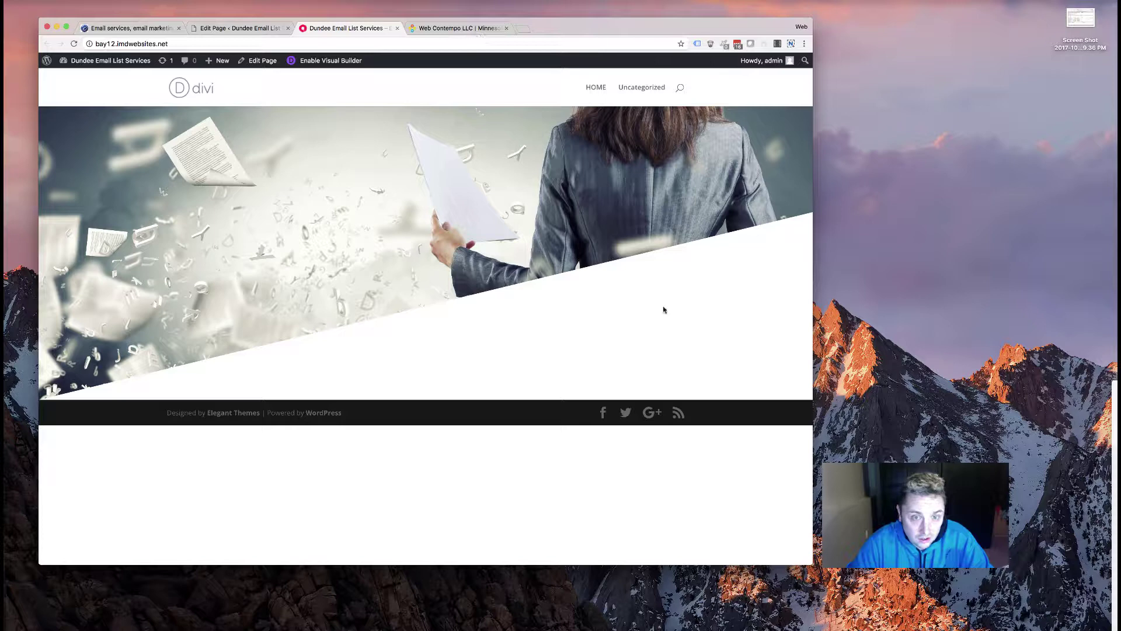
{"action": "left_click", "coordinate": [458, 28]}
{"action": "left_click", "coordinate": [350, 28]}
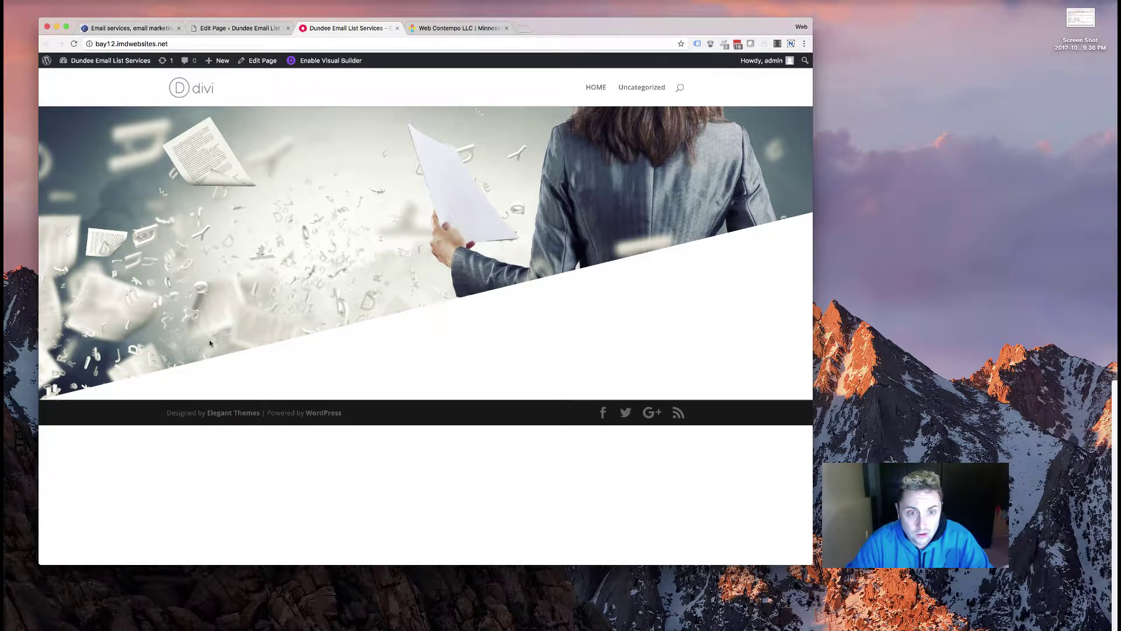
- Change the clip-path polygon points to 0 30% and 100% 70% in the Main Element CSS and save
{"action": "left_click", "coordinate": [241, 28]}
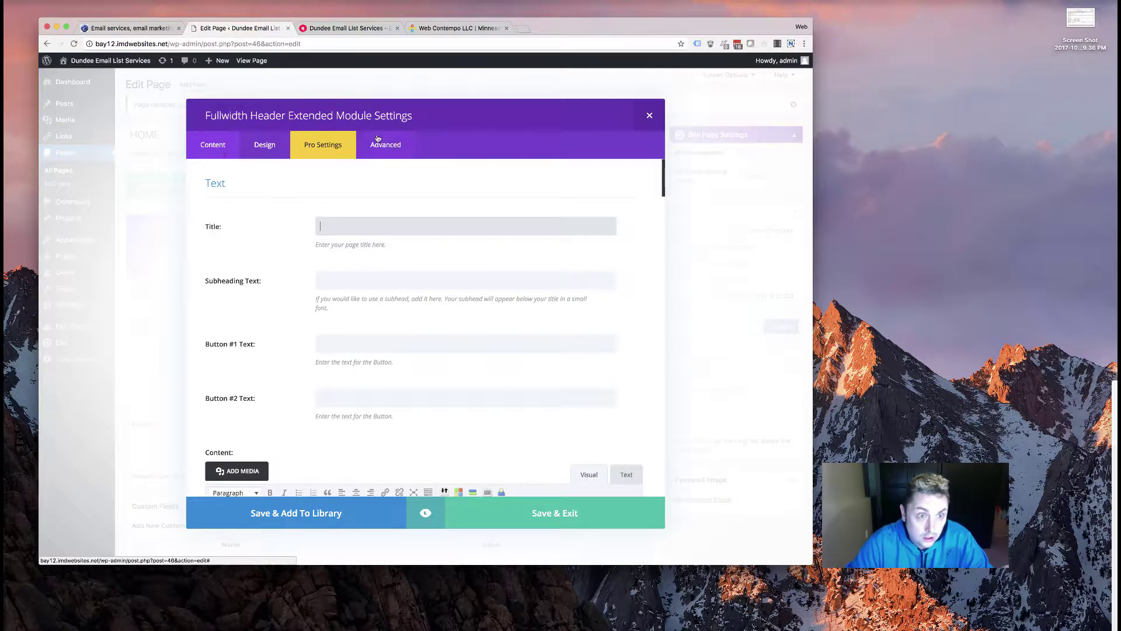
{"action": "scroll", "coordinate": [275, 316], "scroll_direction": "down", "scroll_amount": 5}
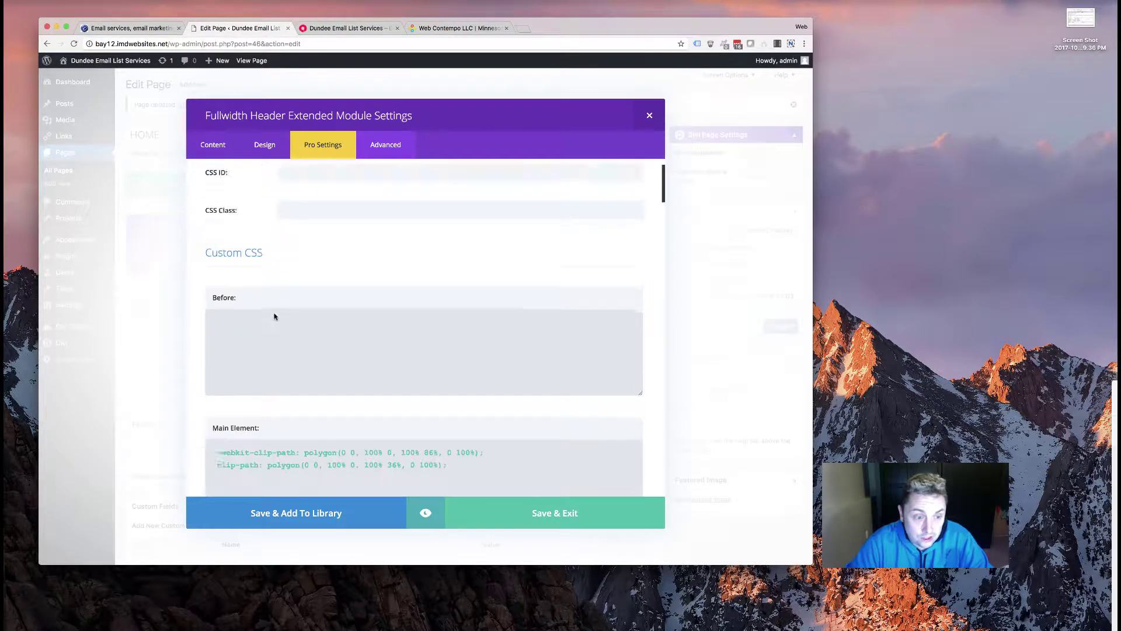
{"action": "left_click", "coordinate": [394, 315]}
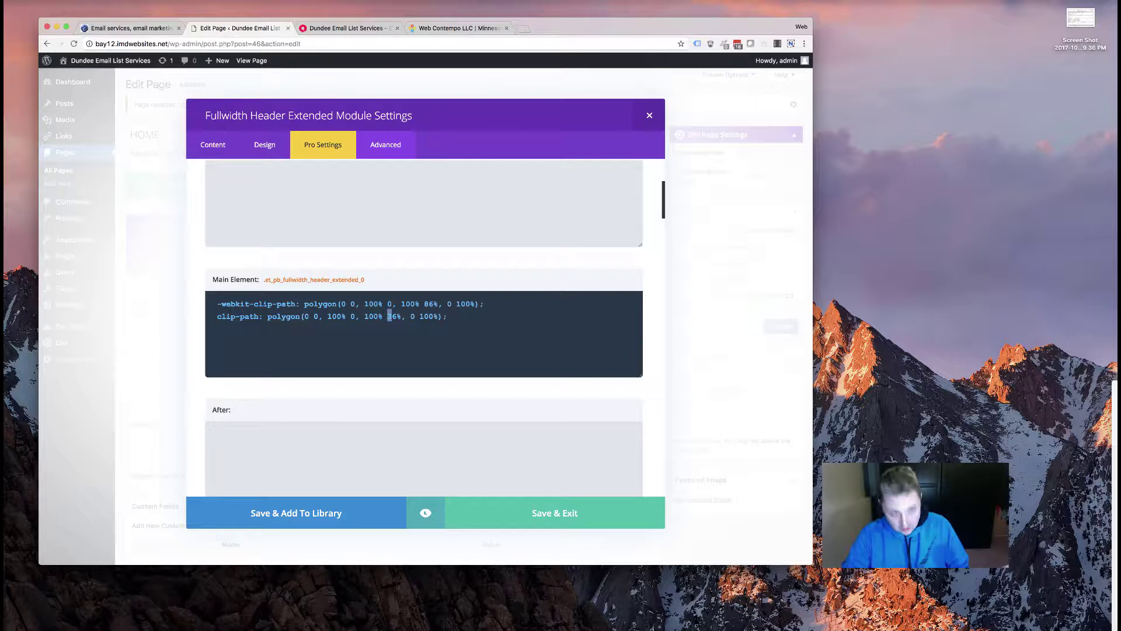
{"action": "type", "text": "8"}
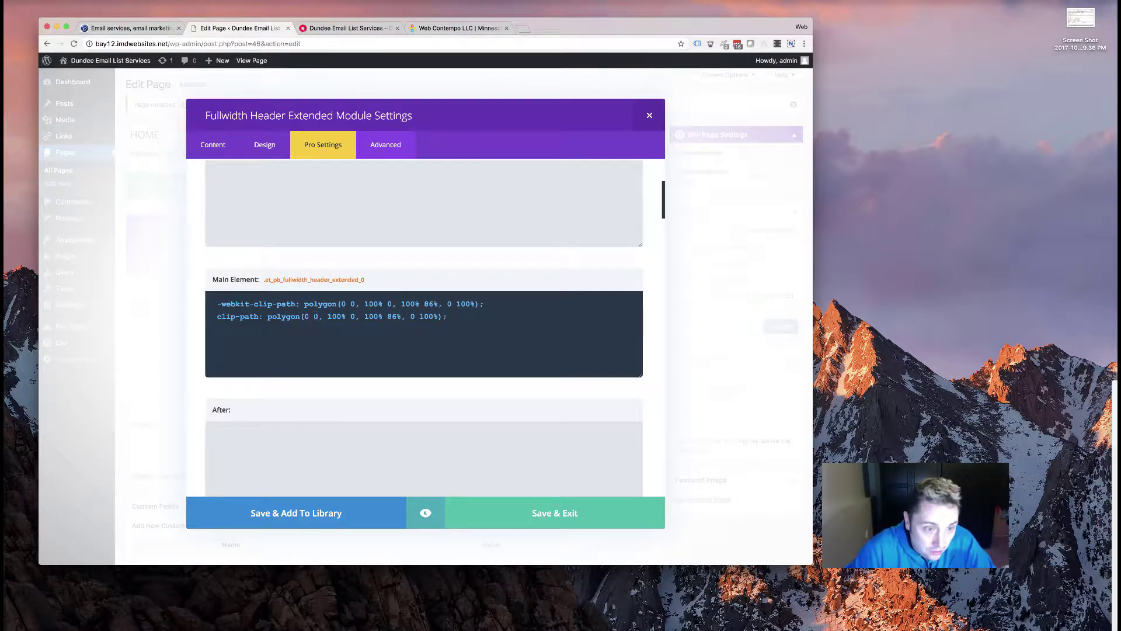
{"action": "left_click_drag", "start_coordinate": [305, 316], "coordinate": [319, 316]}
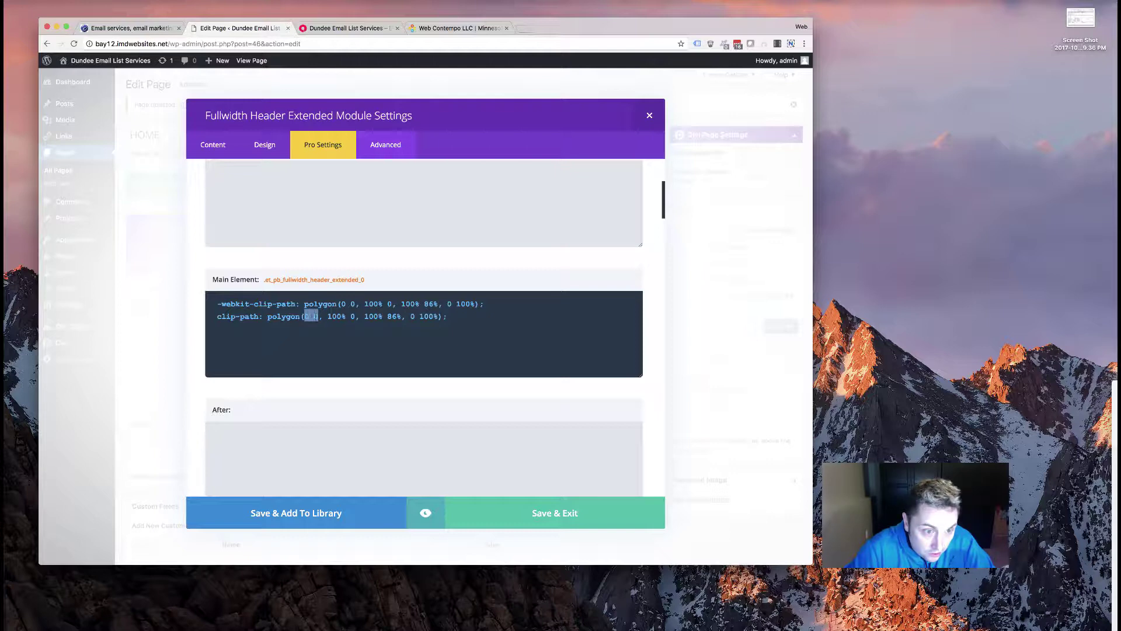
{"action": "left_click", "coordinate": [314, 316]}
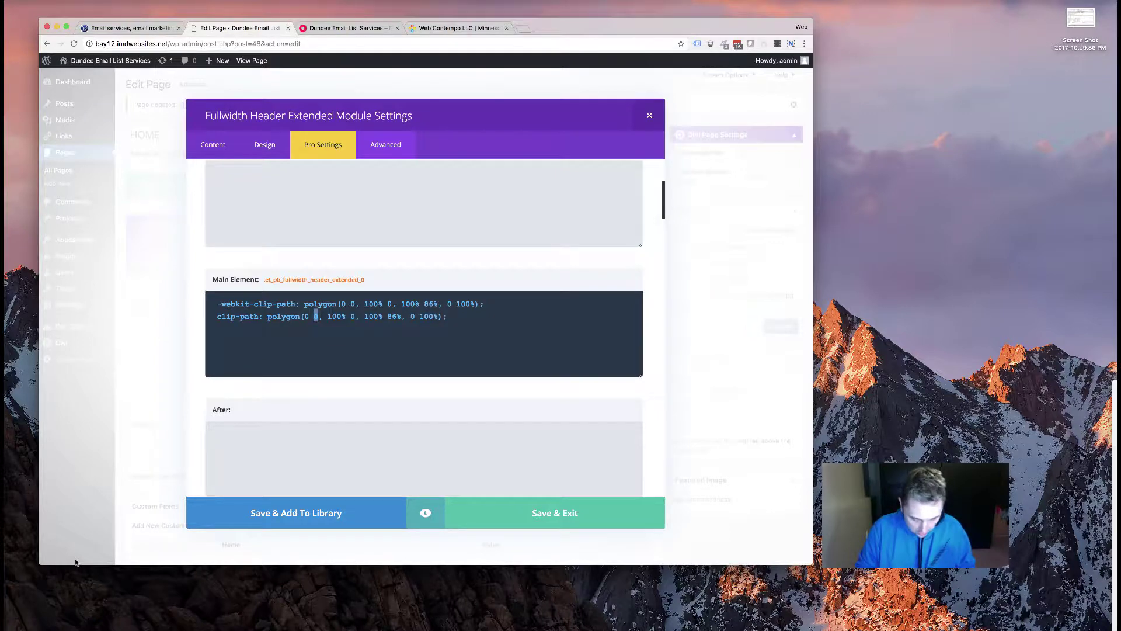
{"action": "type", "text": "30"}
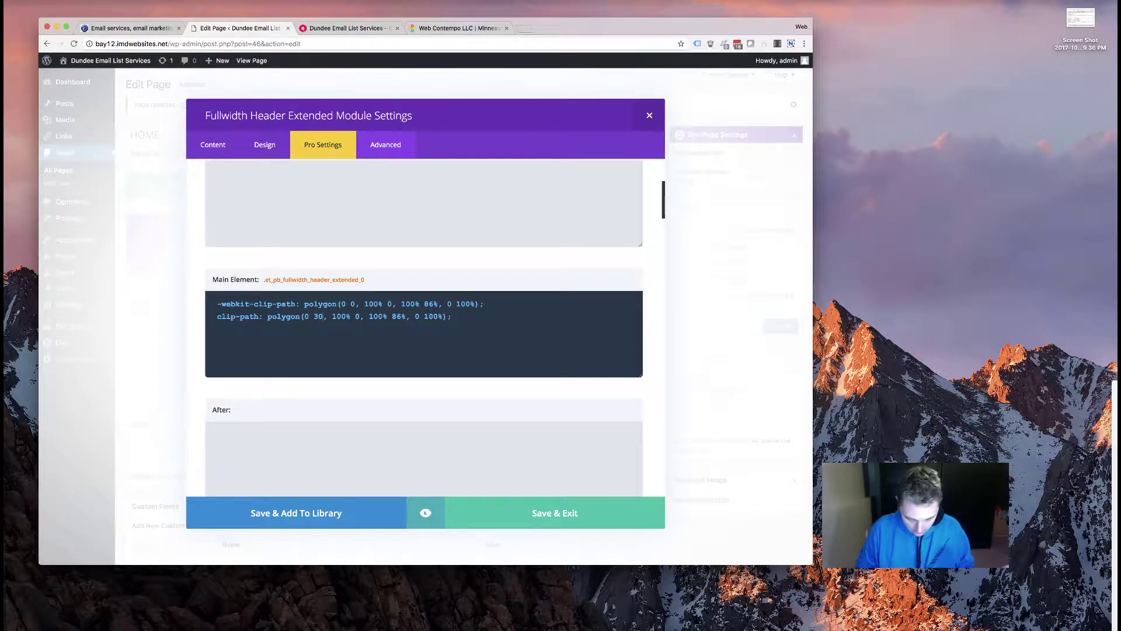
{"action": "type", "text": "%"}
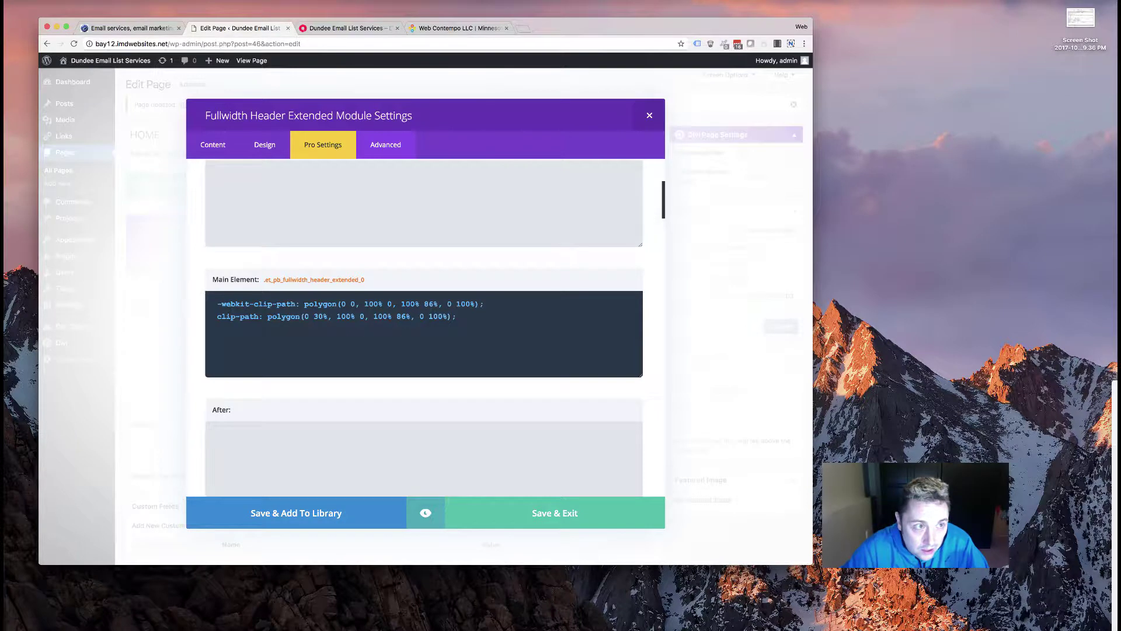
{"action": "left_click_drag", "start_coordinate": [396, 316], "coordinate": [405, 316]}
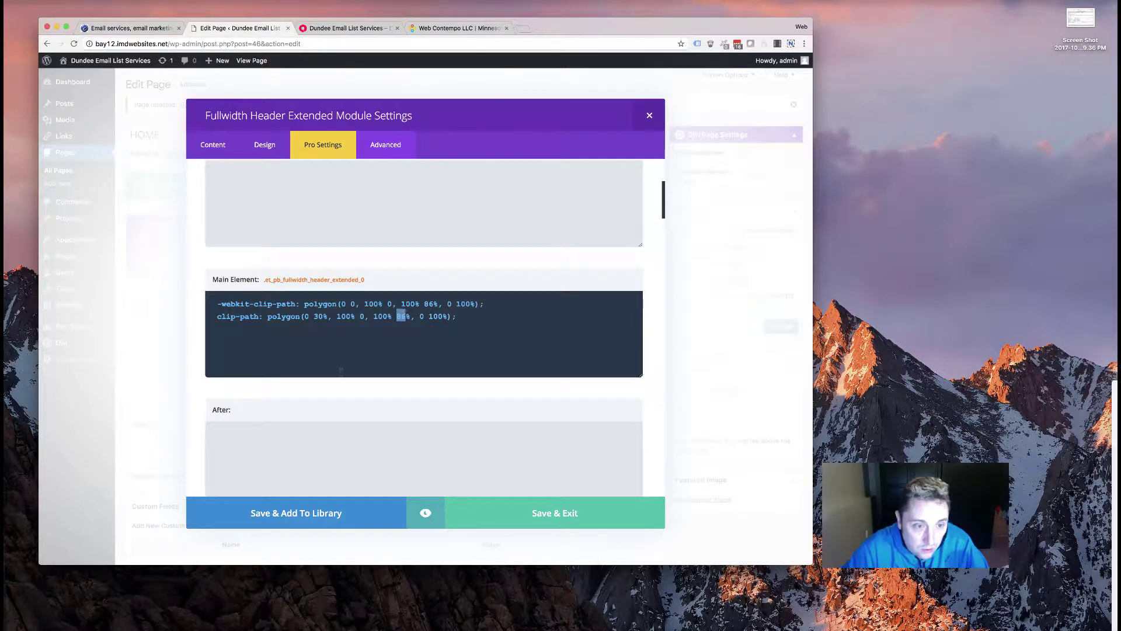
{"action": "type", "text": "70"}
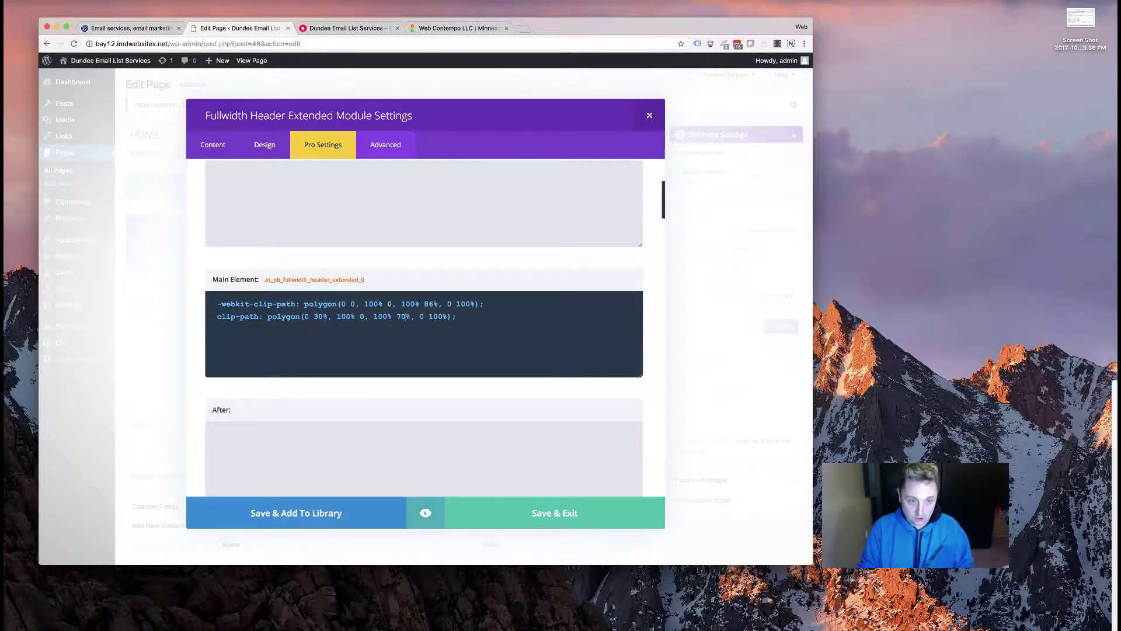
{"action": "left_click", "coordinate": [547, 517]}
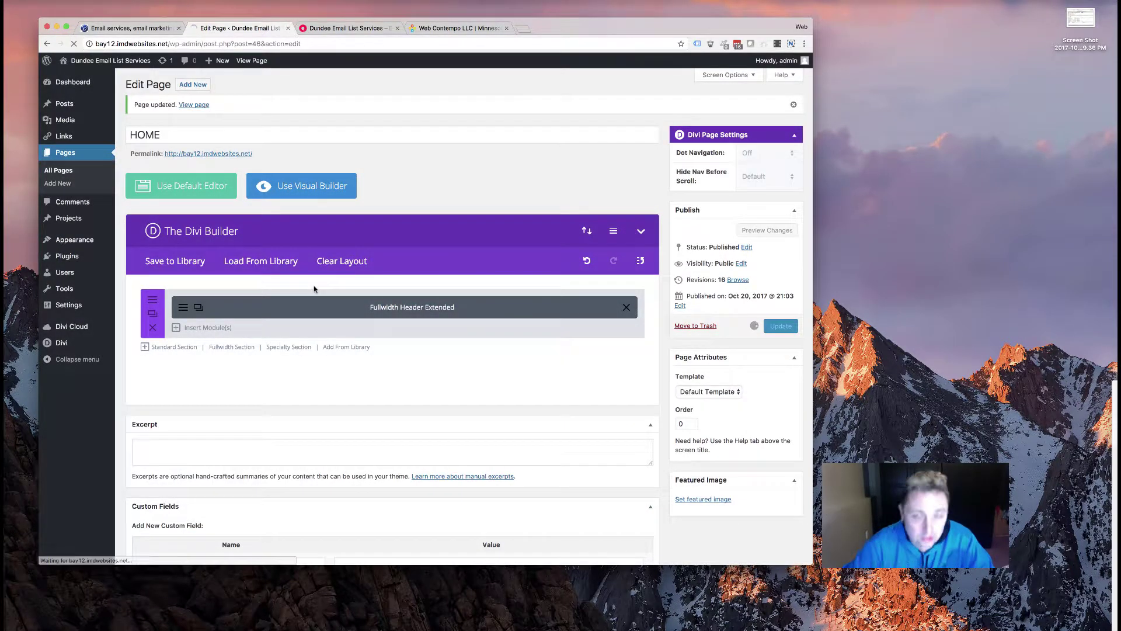
- Reload the live front page to view the slanted-band header, then return to the page editor
{"action": "left_click", "coordinate": [355, 33]}
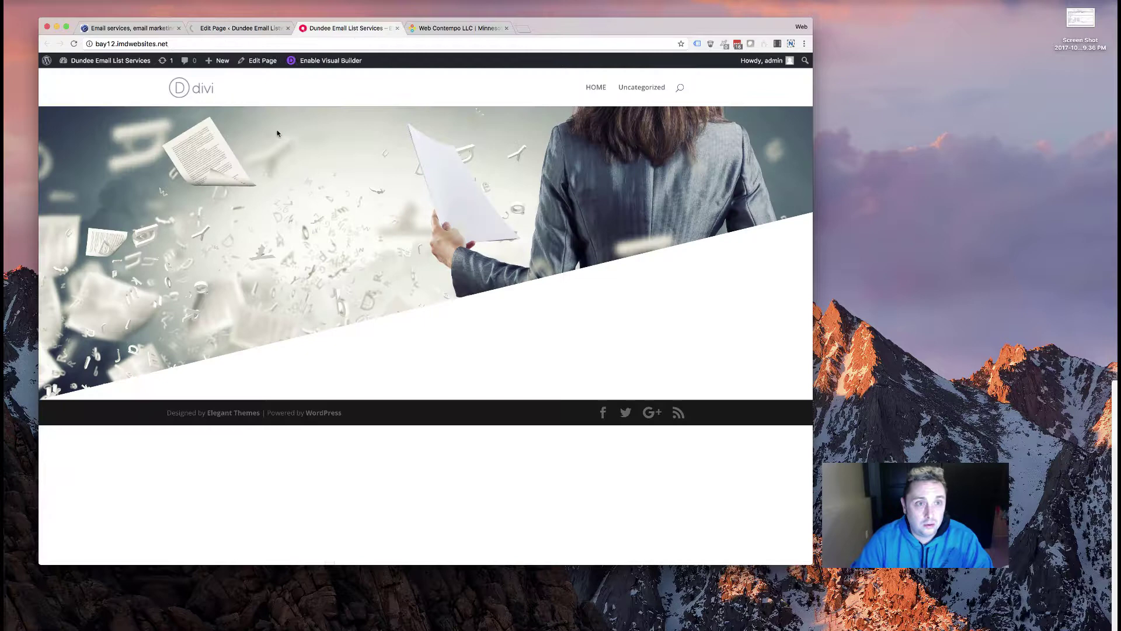
{"action": "left_click", "coordinate": [74, 44]}
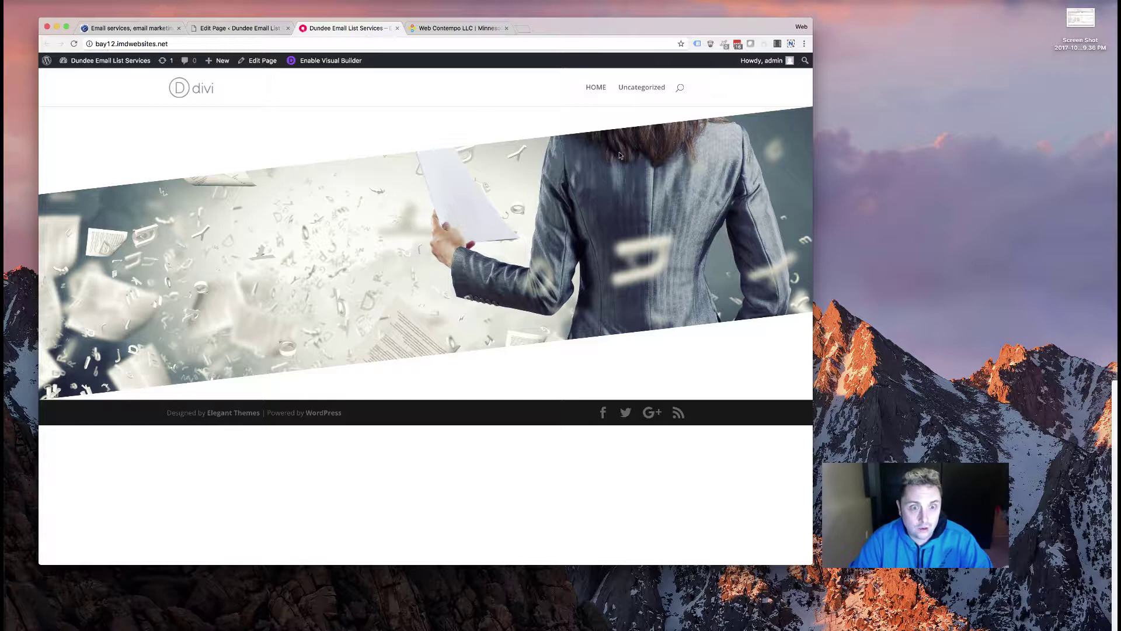
{"action": "left_click", "coordinate": [238, 28]}
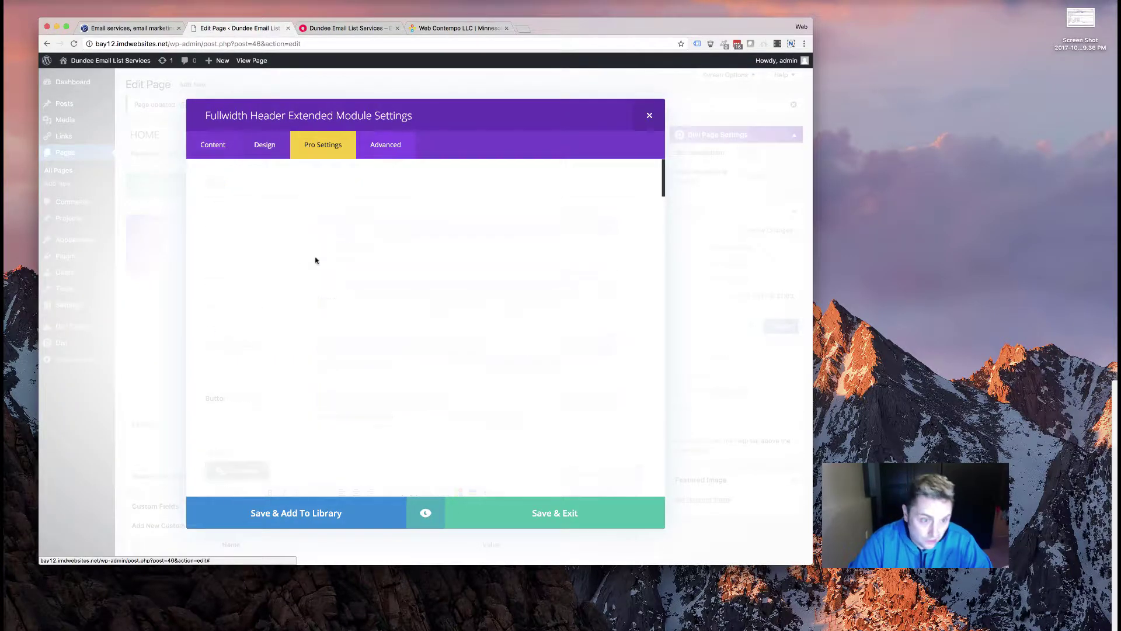
- Set the -webkit-clip-path polygon's first point to 0 0 in the Main Element CSS
{"action": "scroll", "coordinate": [316, 292], "scroll_direction": "down", "scroll_amount": 5}
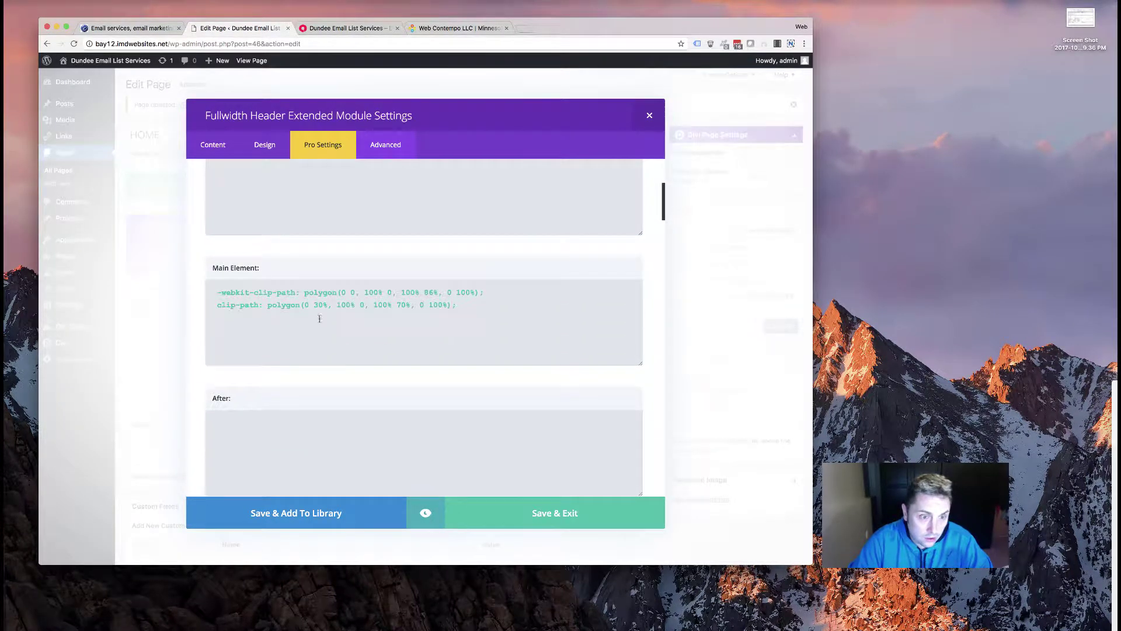
{"action": "left_click", "coordinate": [318, 307]}
{"action": "key", "text": "shift+Left"}
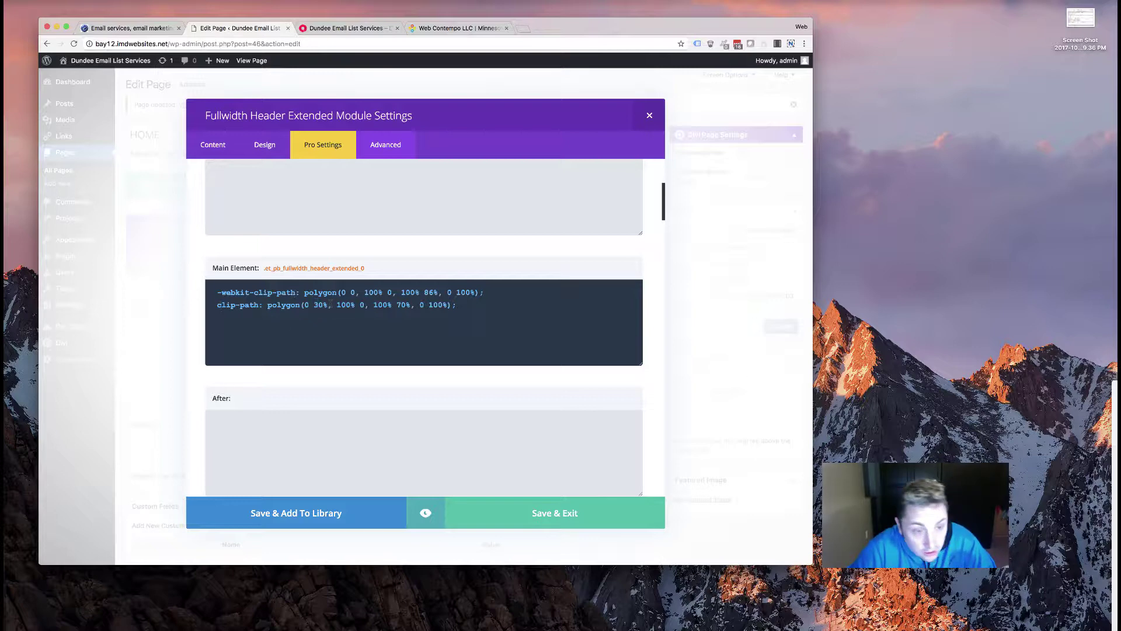
{"action": "left_click_drag", "start_coordinate": [216, 291], "coordinate": [296, 292]}
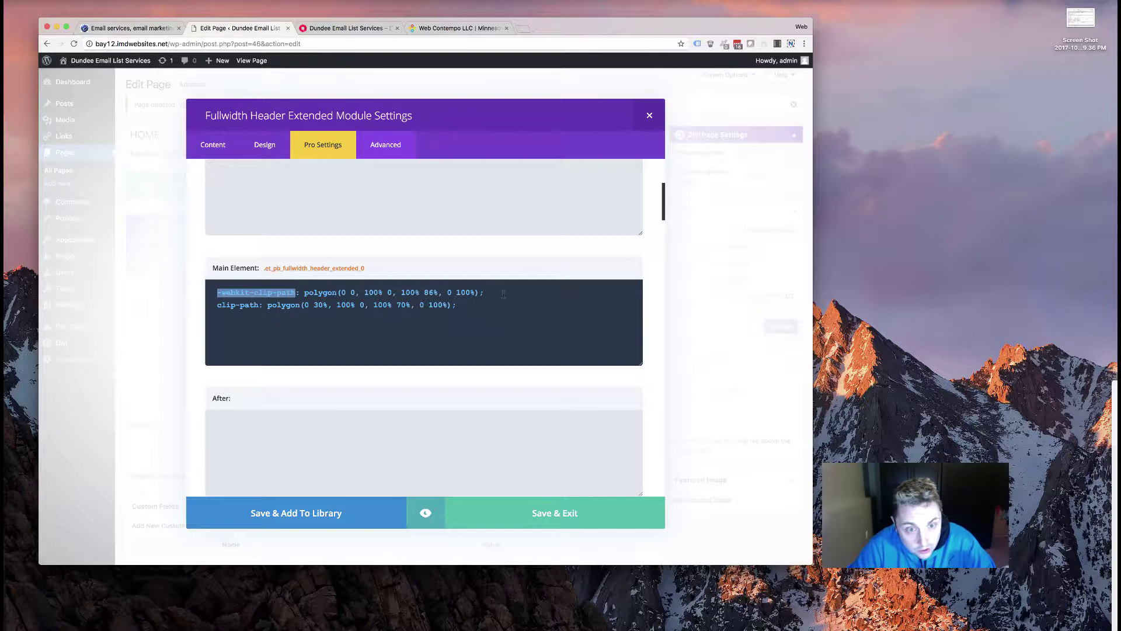
{"action": "triple_click", "coordinate": [383, 289]}
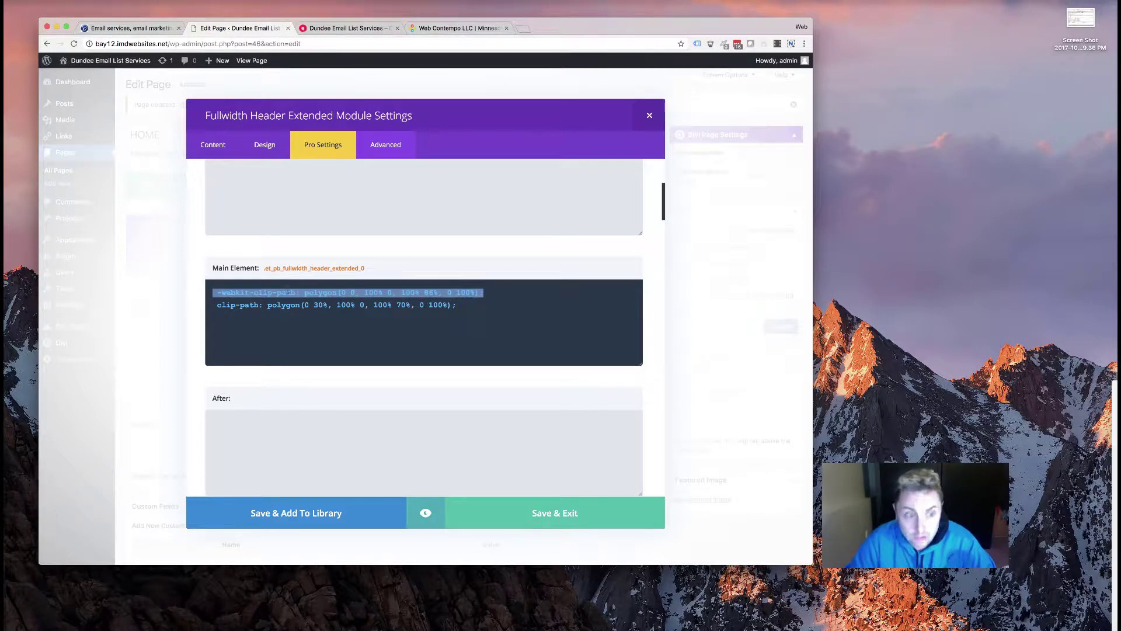
{"action": "left_click", "coordinate": [343, 307]}
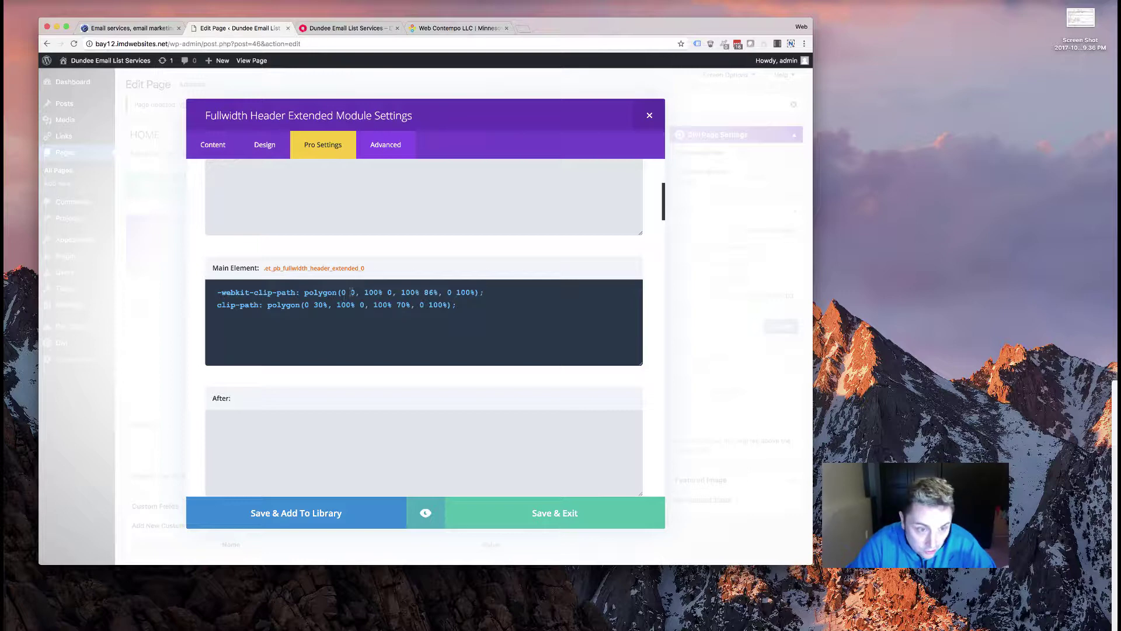
{"action": "type", "text": "0"}
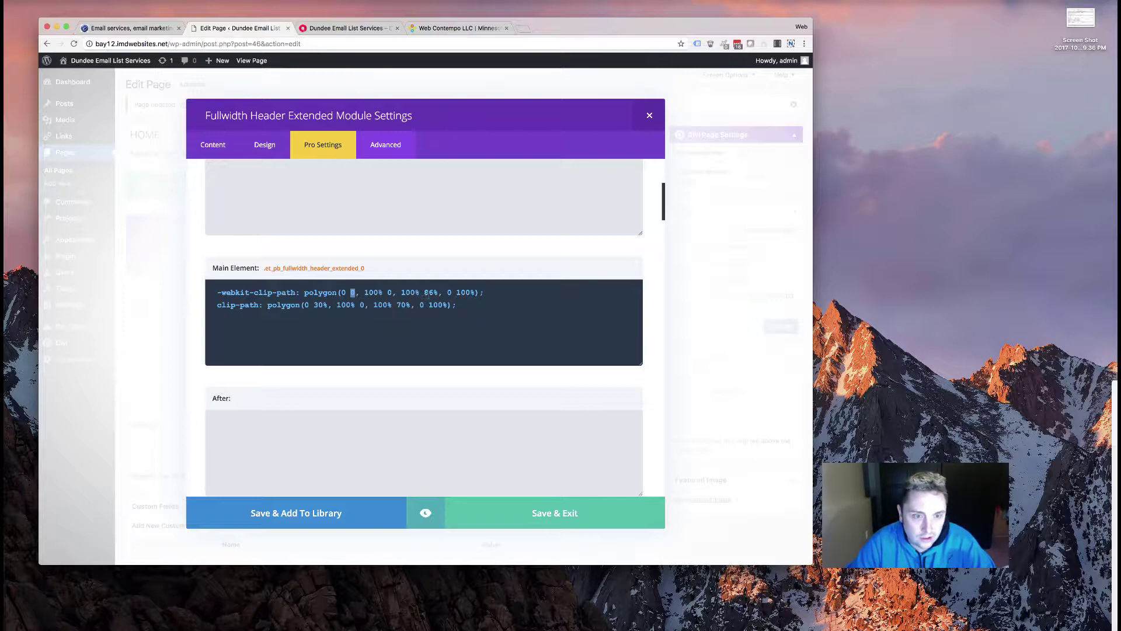
- Select the webkit line's 86% value, then select both clip-path CSS lines
{"action": "left_click_drag", "start_coordinate": [424, 291], "coordinate": [437, 292]}
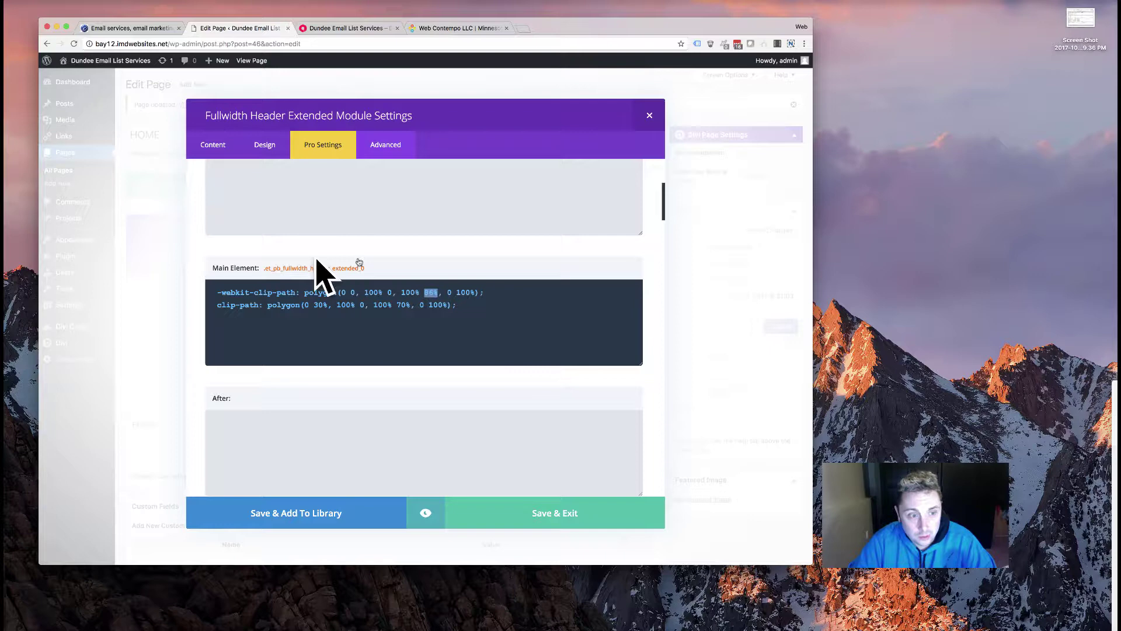
{"action": "left_click_drag", "start_coordinate": [467, 304], "coordinate": [169, 271]}
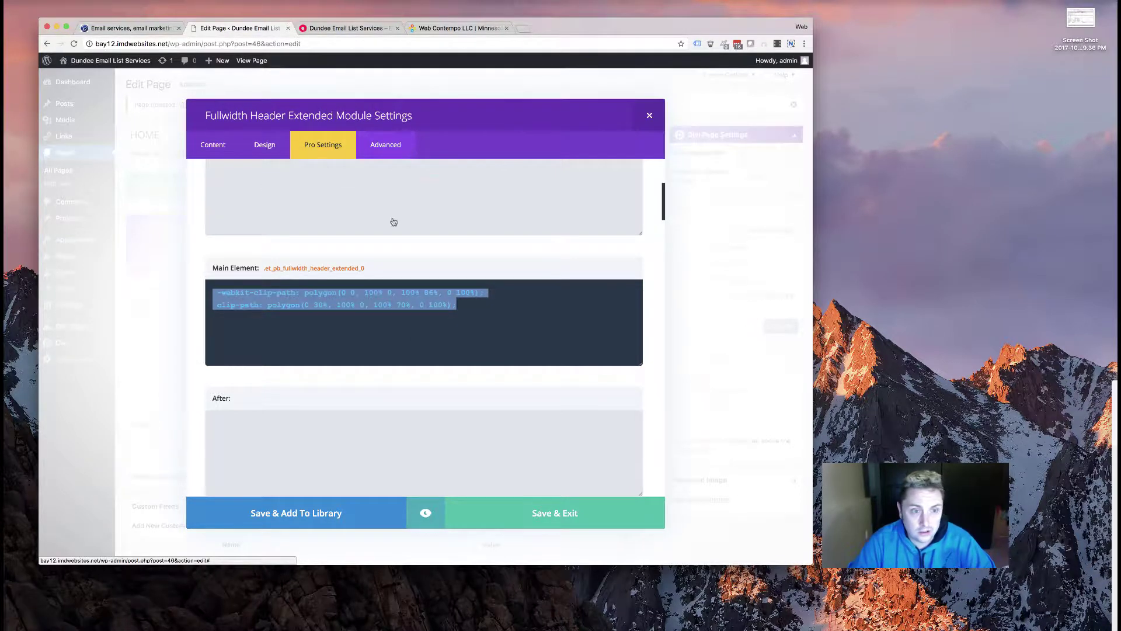
{"action": "left_click", "coordinate": [478, 310]}
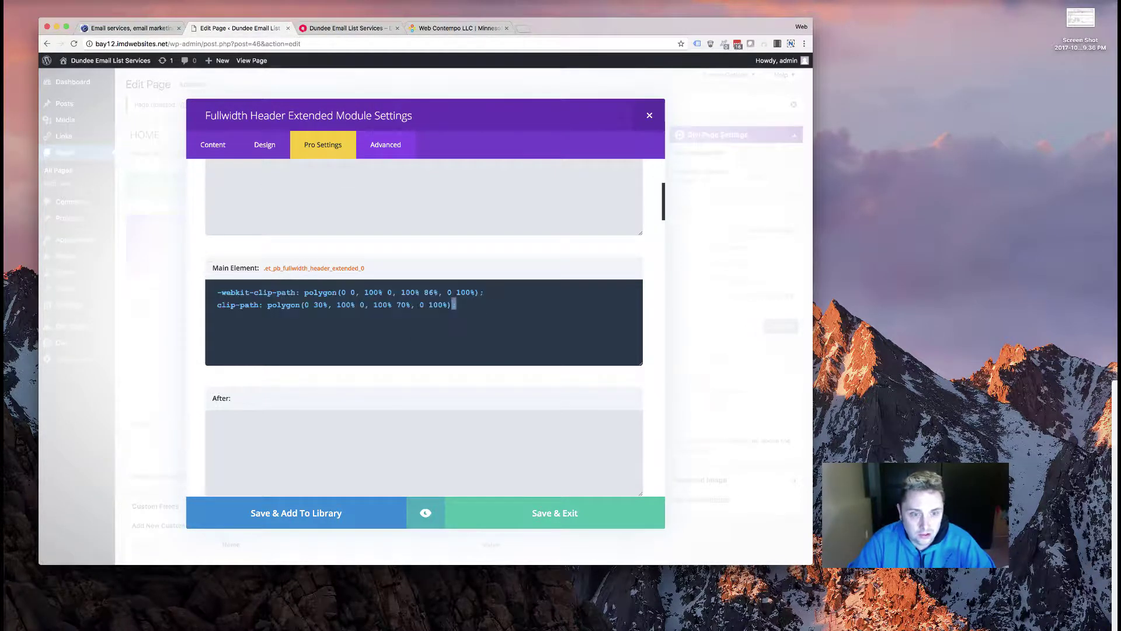
{"action": "left_click_drag", "start_coordinate": [478, 309], "coordinate": [204, 296]}
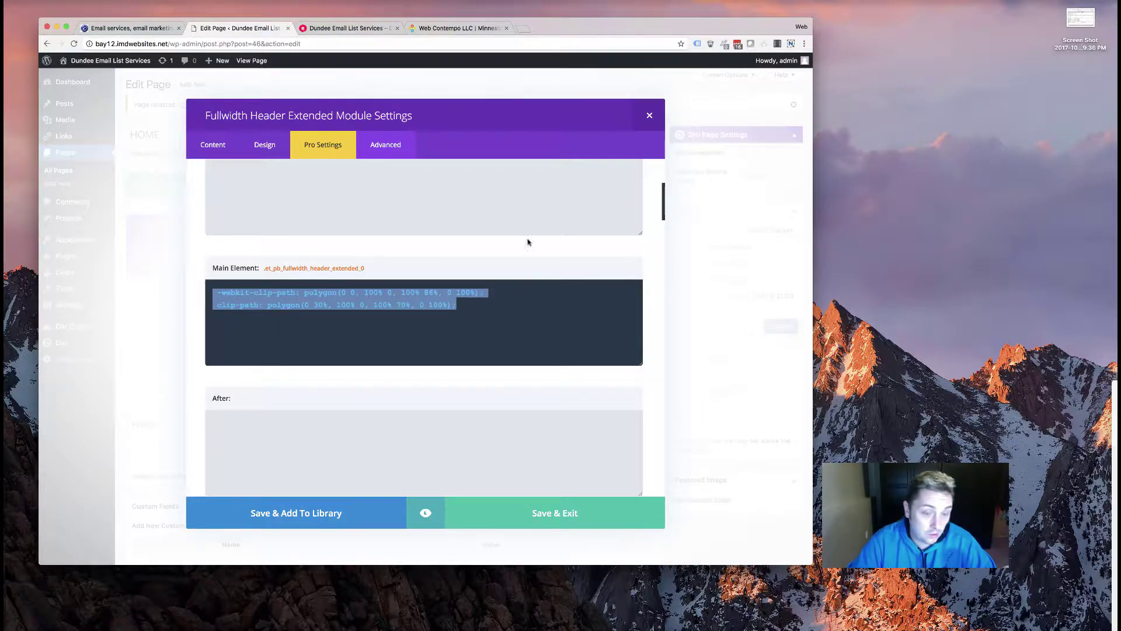
{"action": "left_click", "coordinate": [435, 29]}
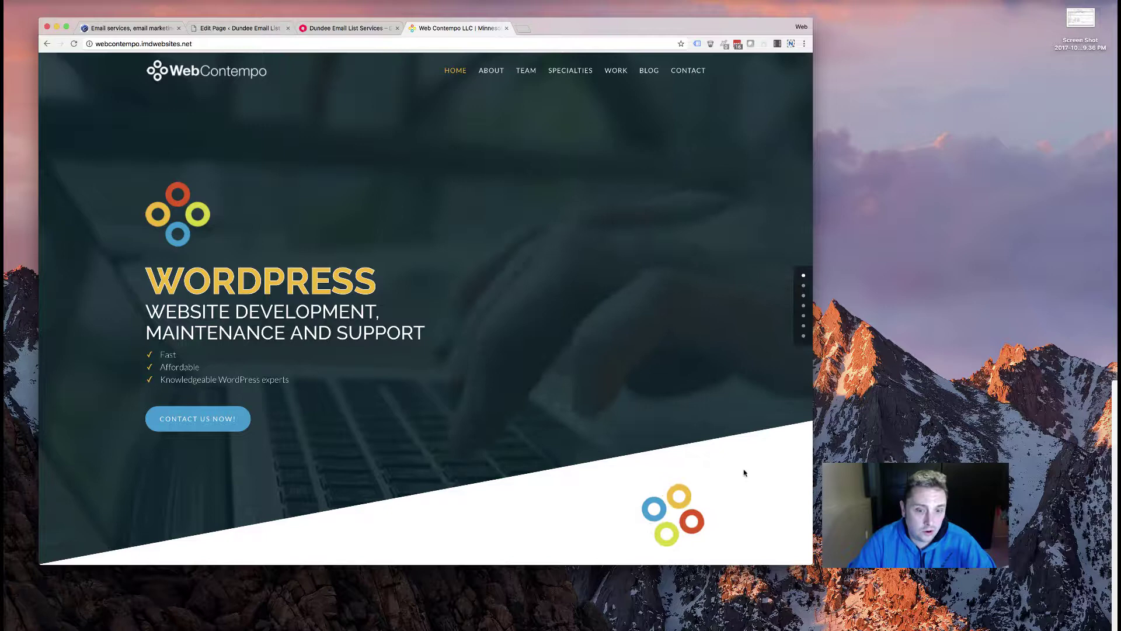
{"action": "right_click", "coordinate": [594, 392]}
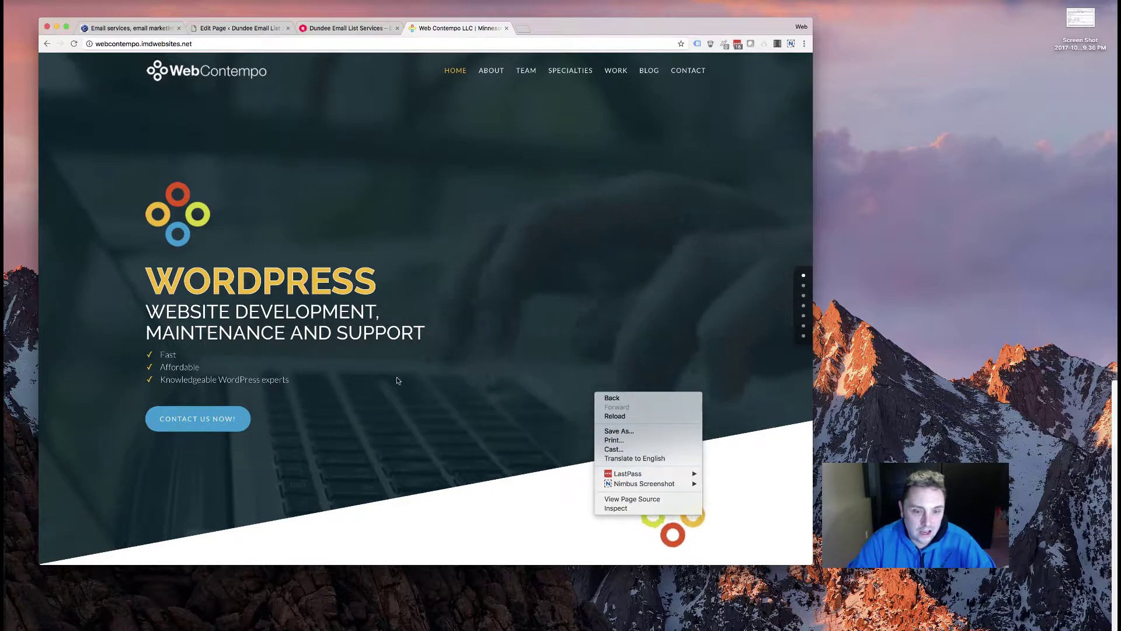
{"action": "left_click", "coordinate": [255, 92]}
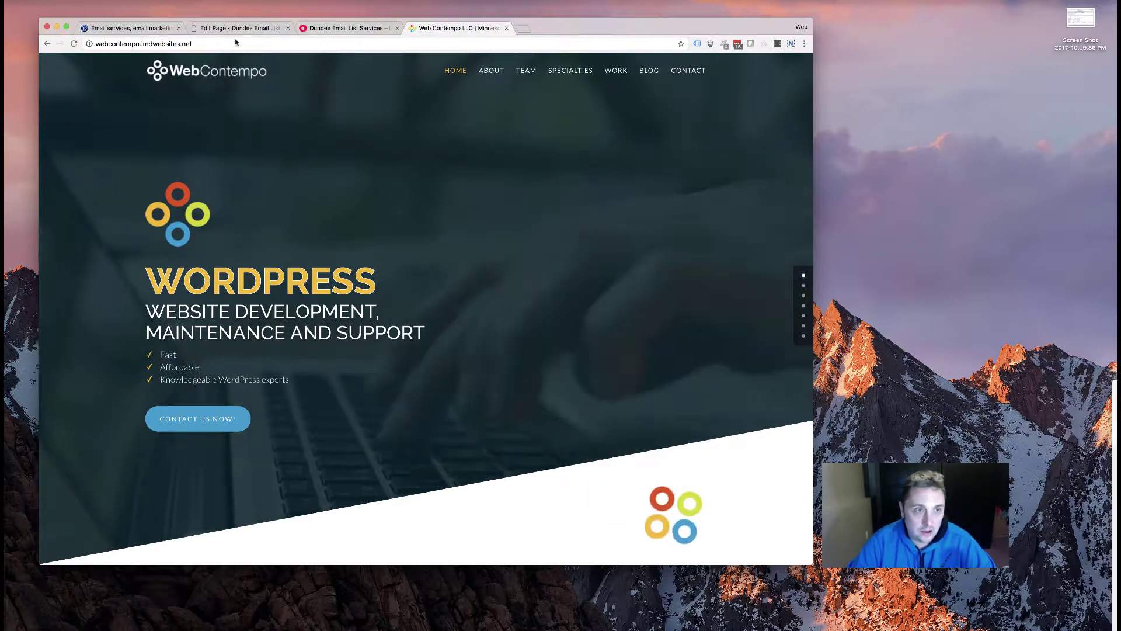
{"action": "key", "text": "super+2"}
{"action": "key", "text": "Right"}
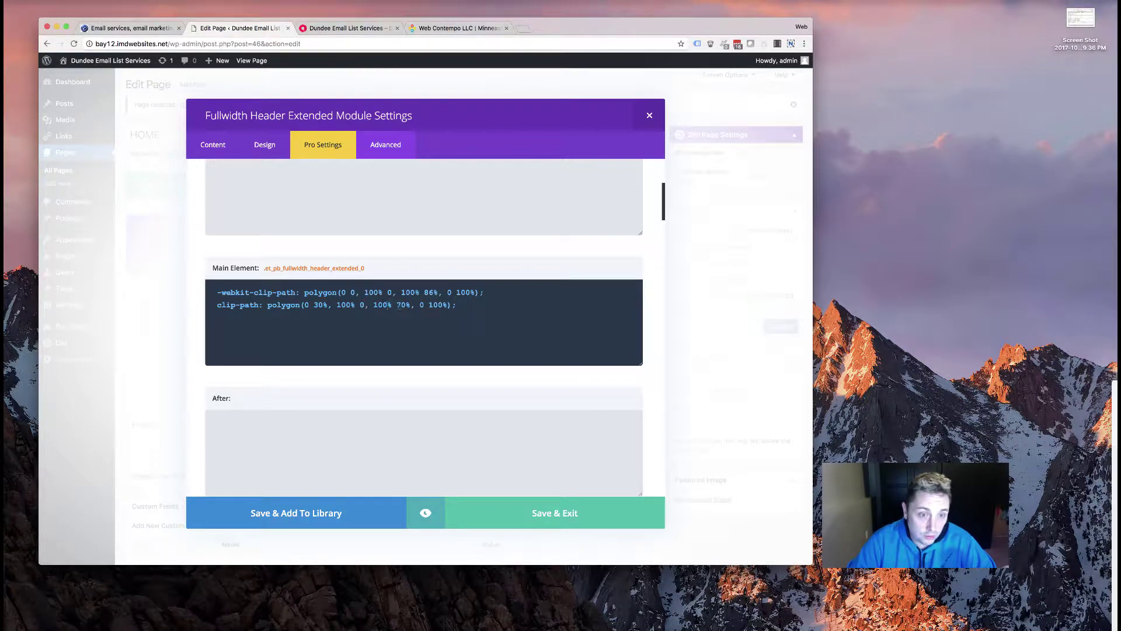
- Select the clip-path CSS lines, then preview the live Dundee page's slanted-band header image
{"action": "left_click_drag", "start_coordinate": [402, 305], "coordinate": [396, 305]}
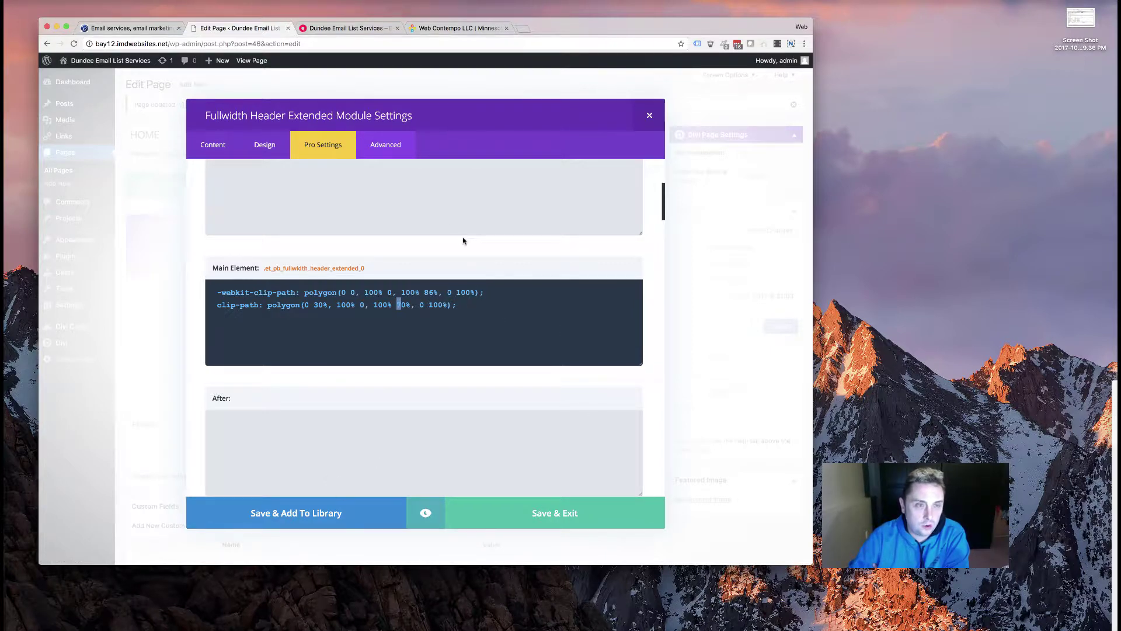
{"action": "left_click_drag", "start_coordinate": [479, 324], "coordinate": [170, 296]}
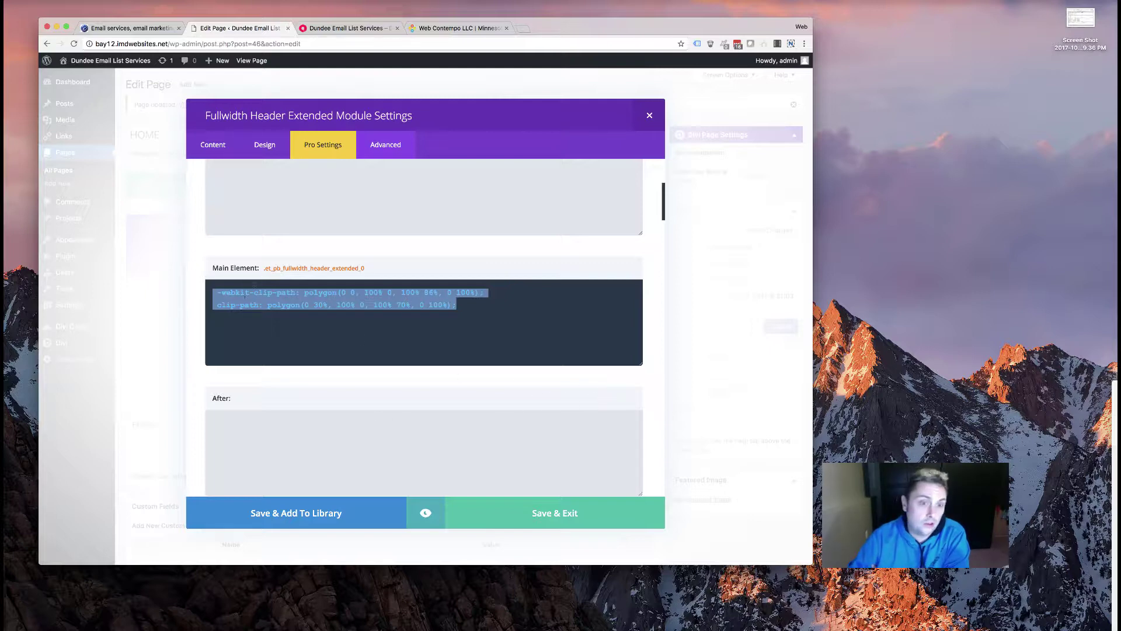
{"action": "left_click", "coordinate": [374, 308]}
{"action": "left_click", "coordinate": [348, 28]}
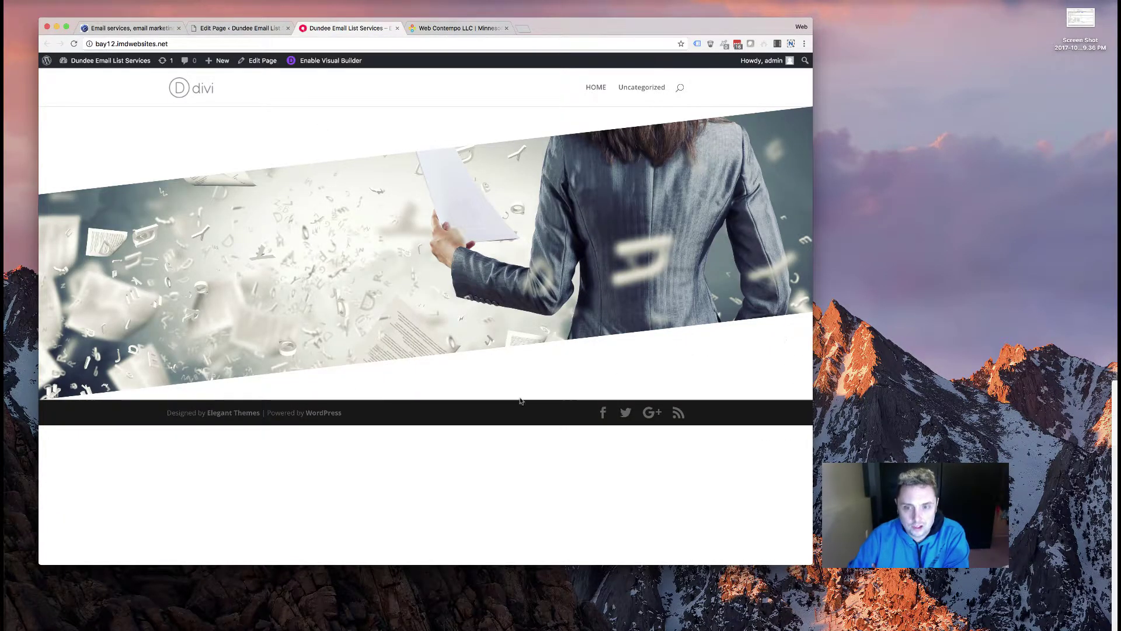
- In the reopened module settings, select both clip-path lines, then place the cursor before 30%
{"action": "left_click", "coordinate": [239, 28]}
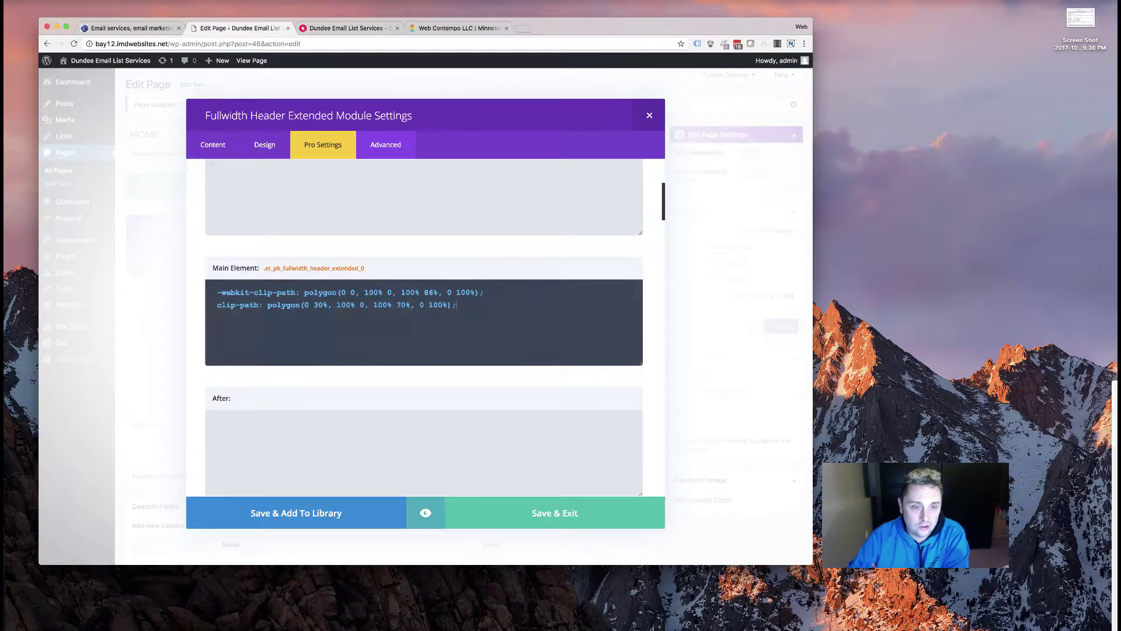
{"action": "left_click_drag", "start_coordinate": [472, 315], "coordinate": [142, 268]}
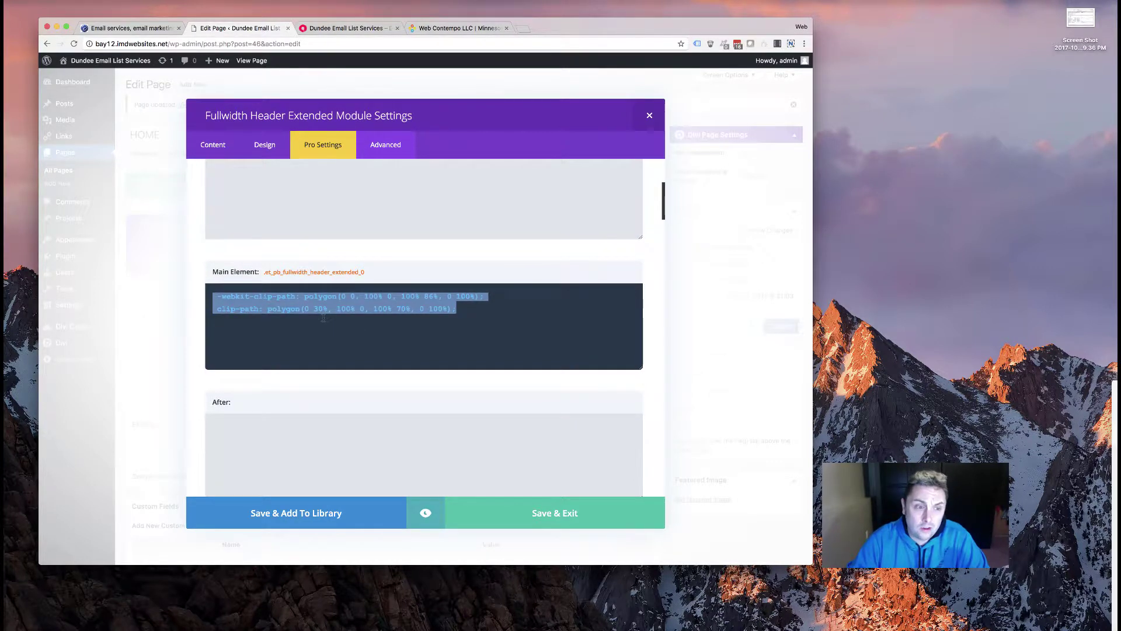
{"action": "scroll", "coordinate": [327, 317], "scroll_direction": "up", "scroll_amount": 4}
{"action": "scroll", "coordinate": [322, 318], "scroll_direction": "down", "scroll_amount": 5}
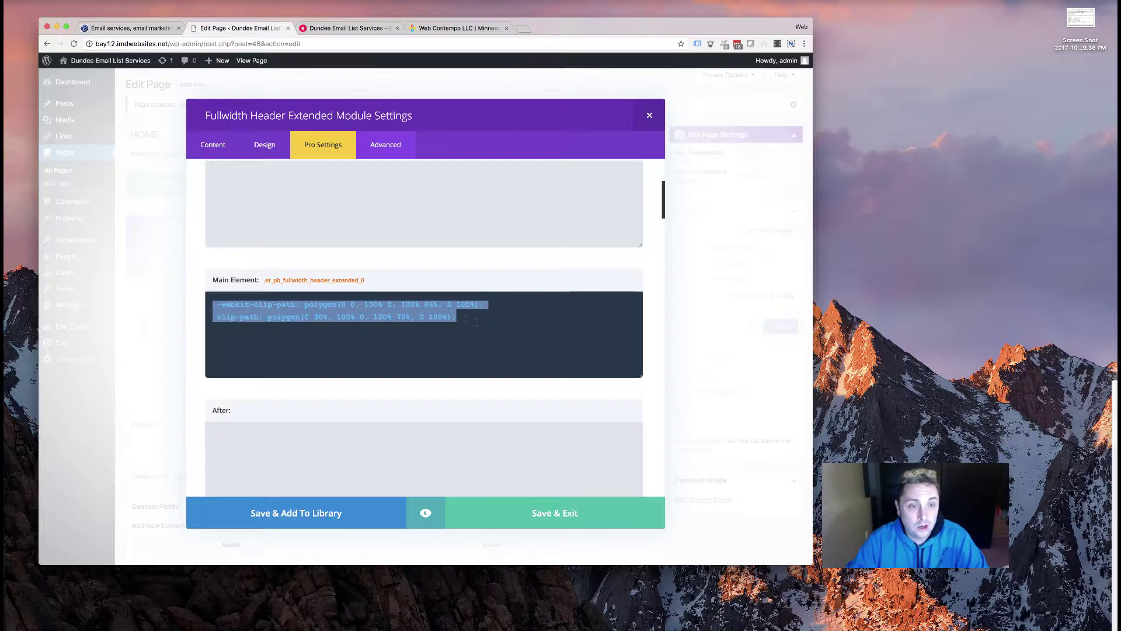
{"action": "left_click", "coordinate": [475, 322]}
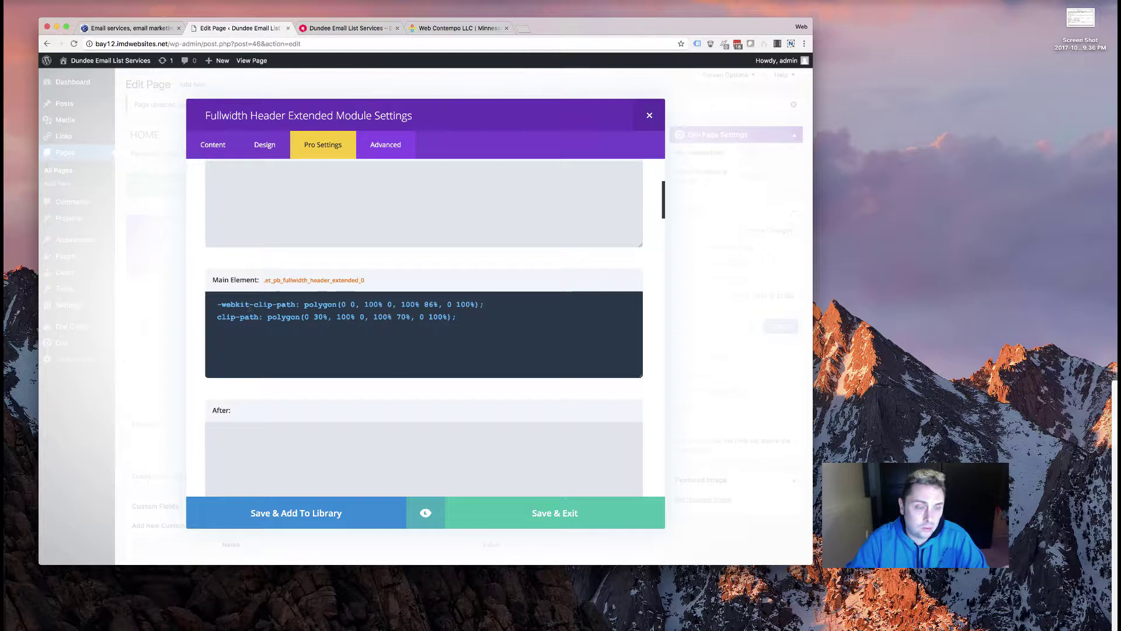
{"action": "left_click", "coordinate": [315, 317]}
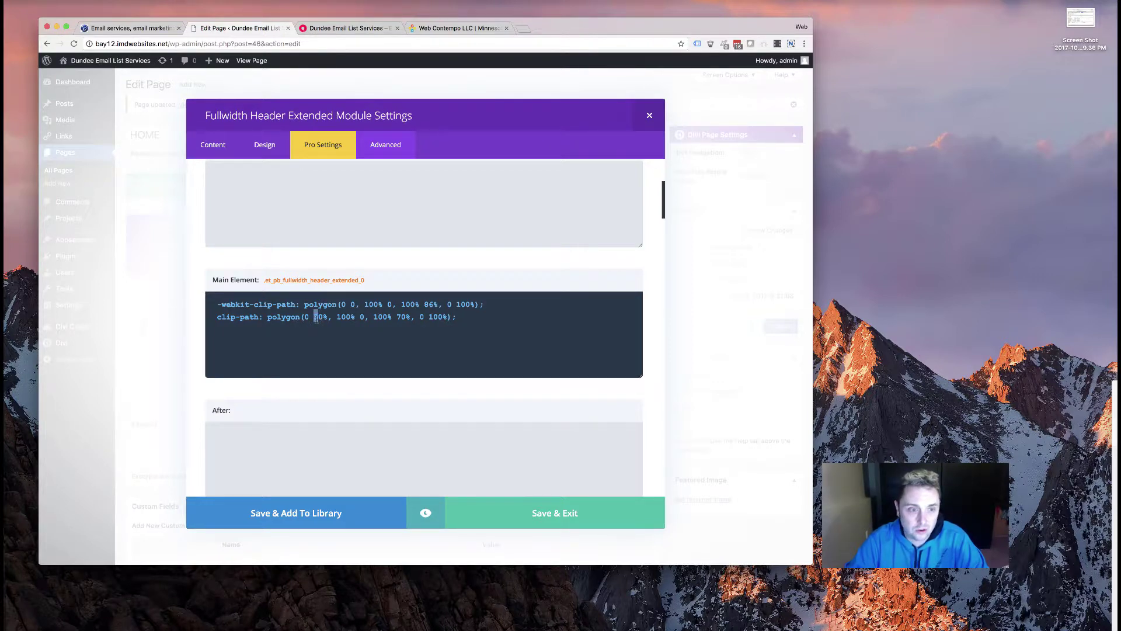
- Replace 30% with 0 so the clip-path's first point becomes 0 0, then select both CSS lines
{"action": "left_click_drag", "start_coordinate": [313, 317], "coordinate": [328, 316]}
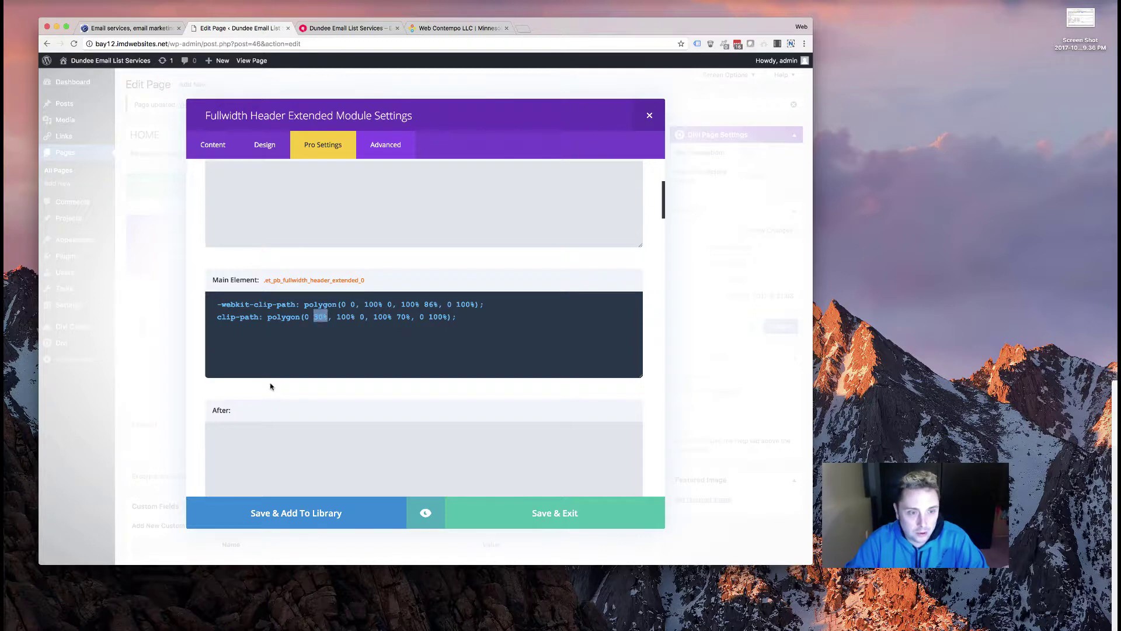
{"action": "type", "text": "0"}
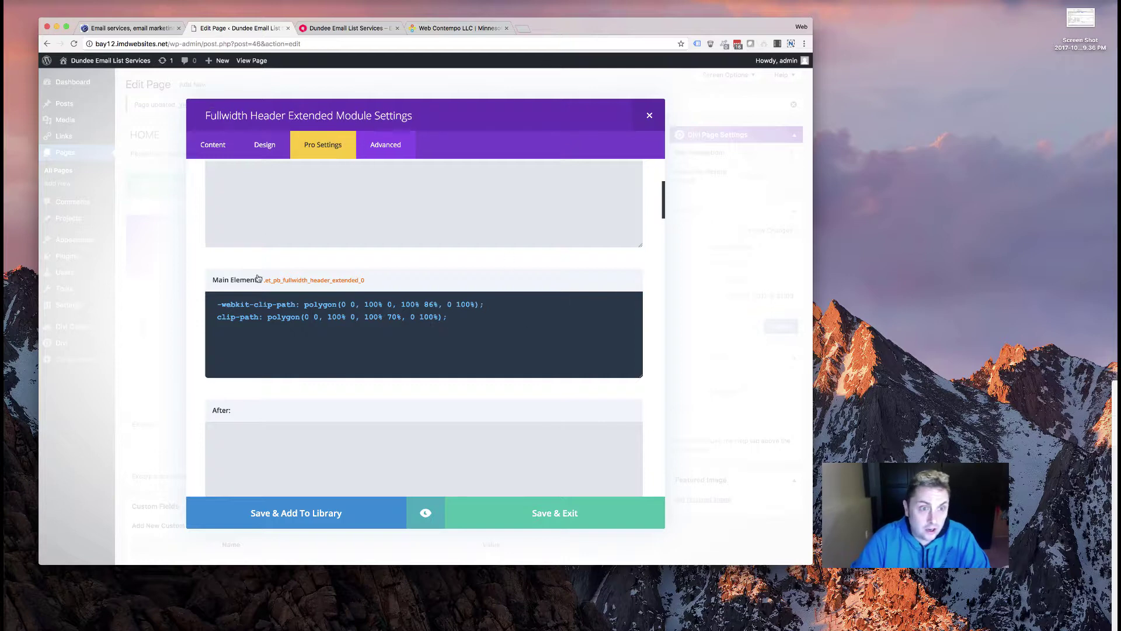
{"action": "left_click_drag", "start_coordinate": [446, 323], "coordinate": [181, 307]}
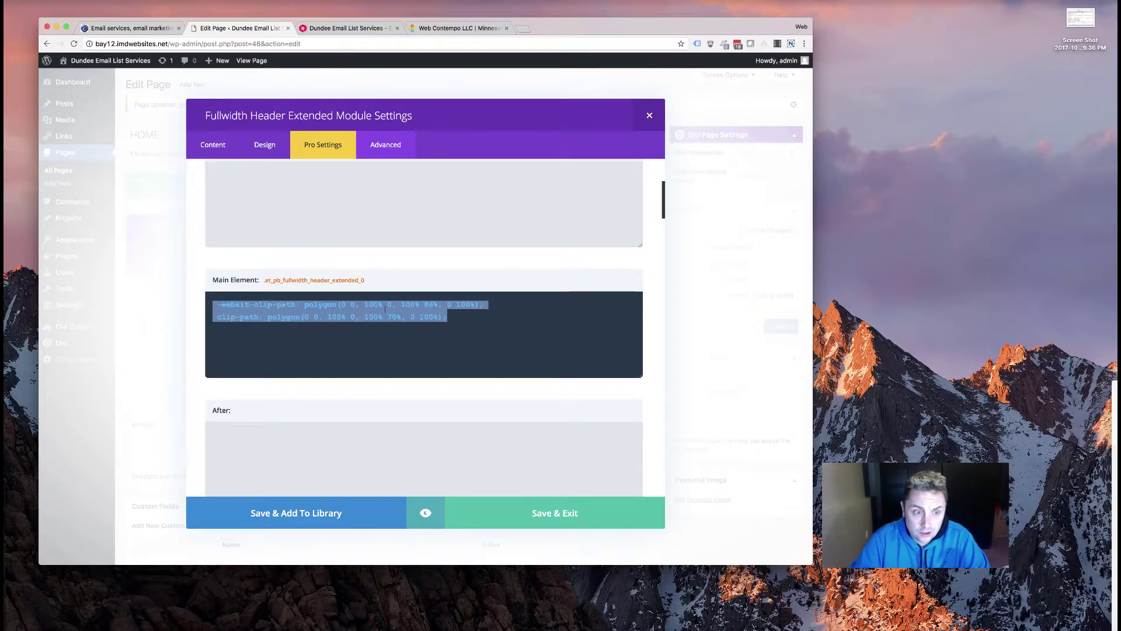